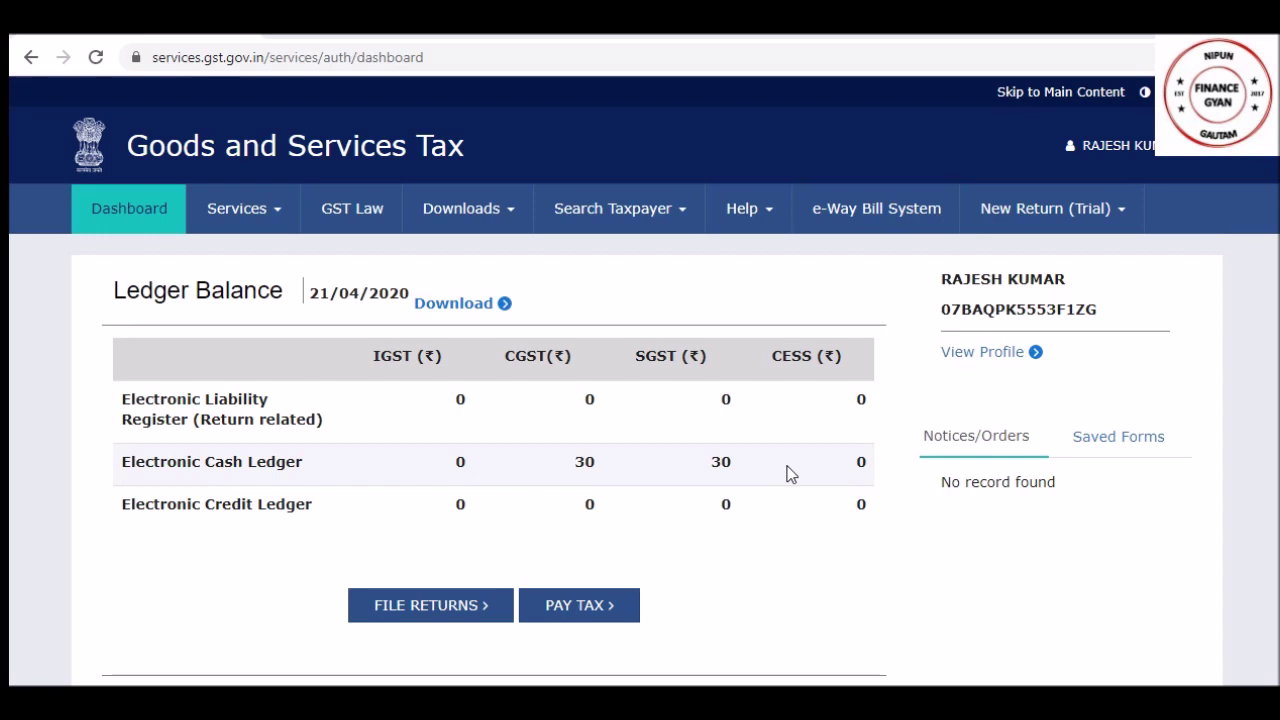
Open the Electronic Cash Ledger and start filing GST PMT-09 for transfer of amount
left_click(240, 216)
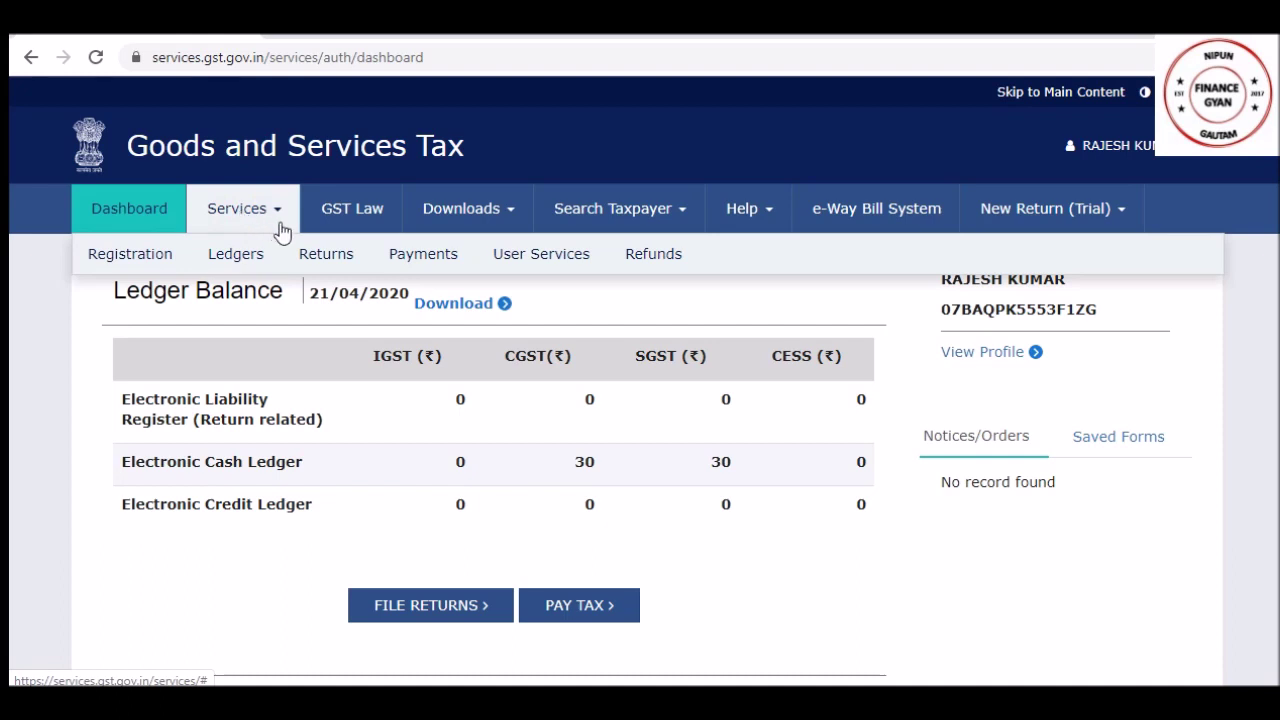
mouse_move(250, 252)
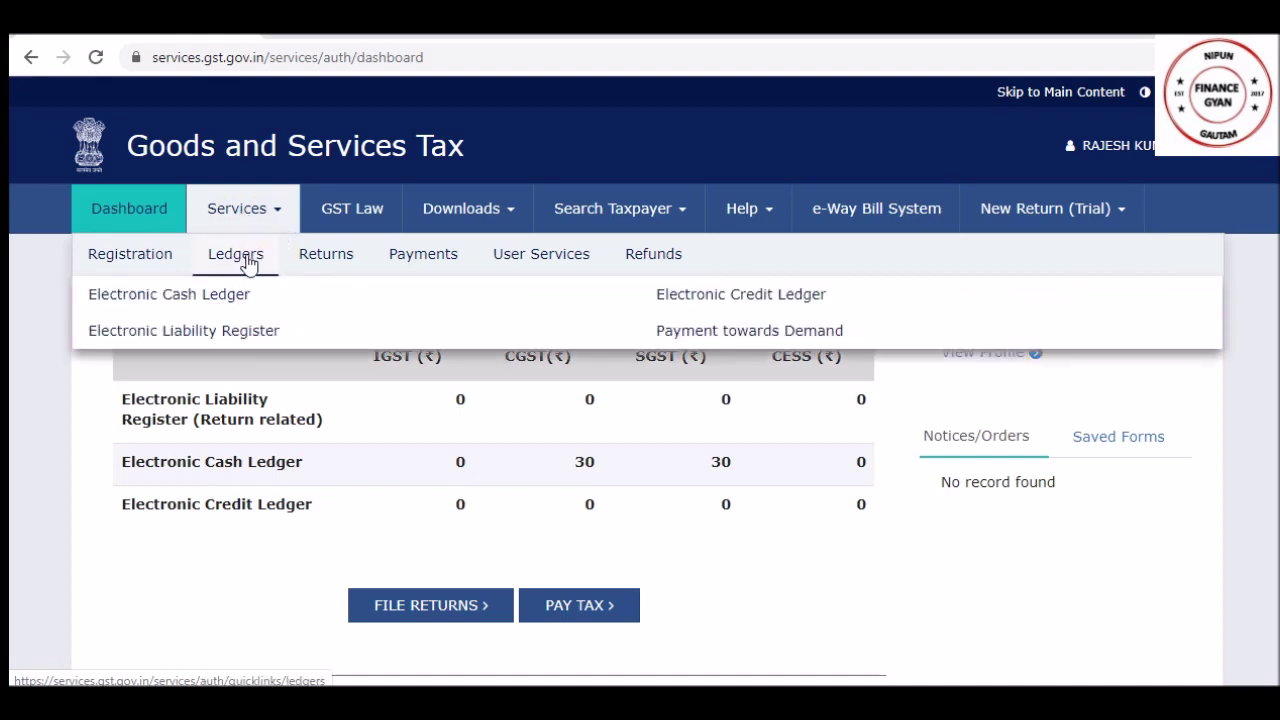
left_click(229, 291)
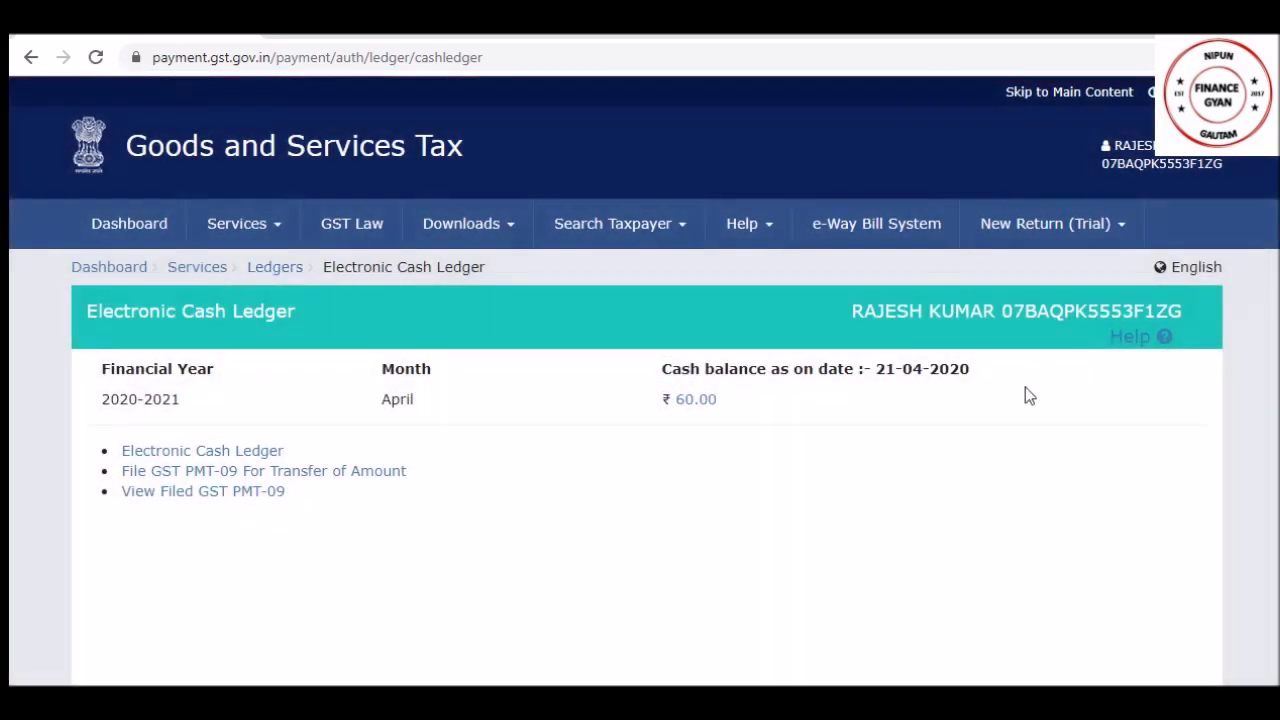
scroll(1029, 396, "down", 1)
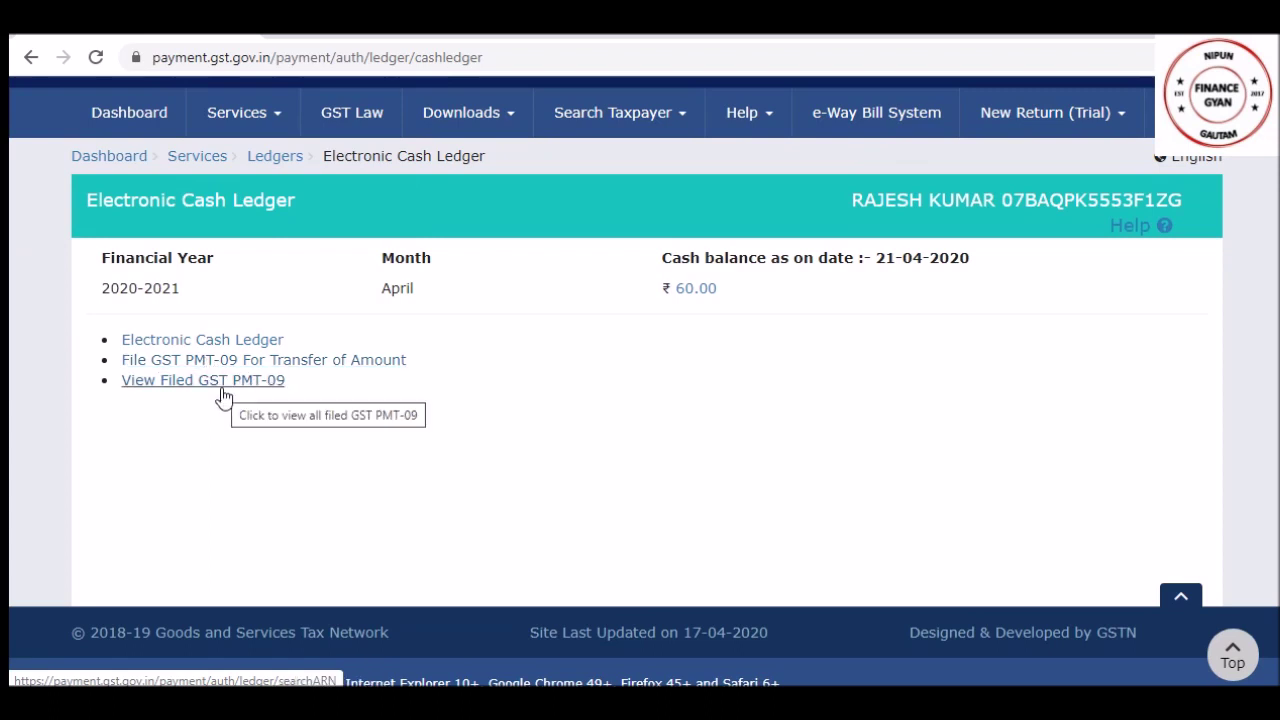
left_click(302, 362)
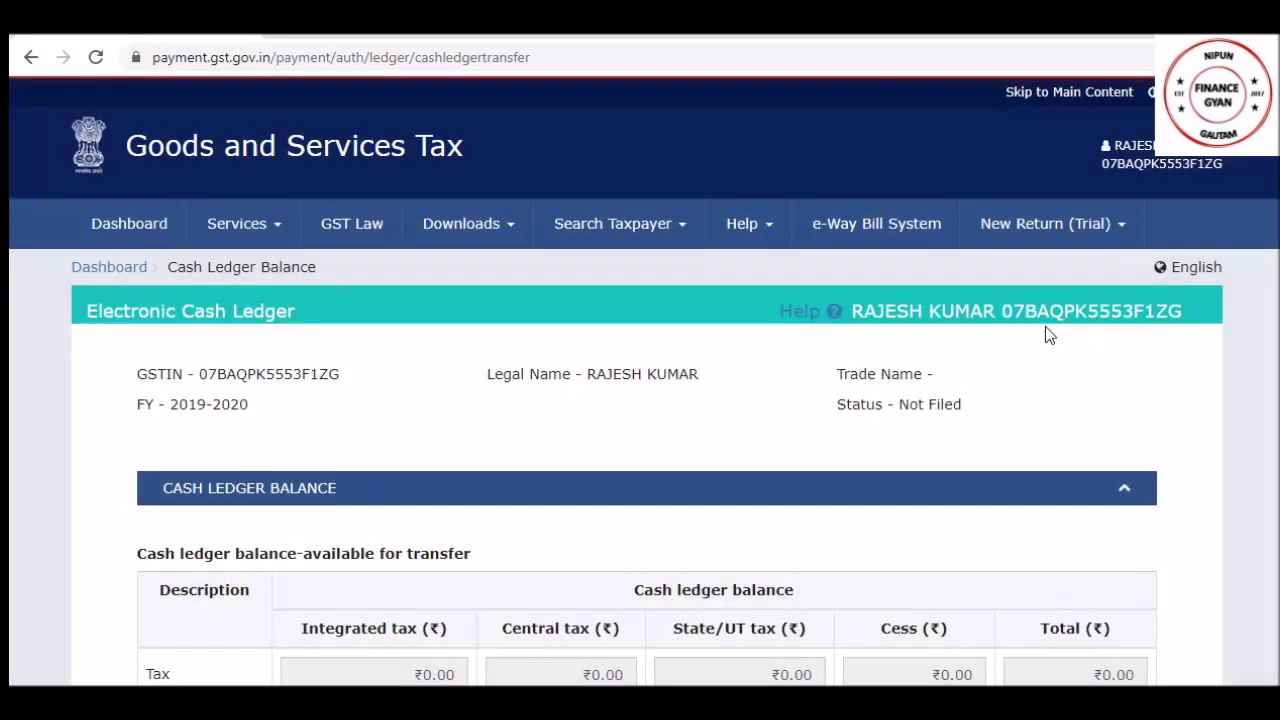
Examine the cash ledger balance available for transfer, the preview of the updated balance and the Add record section
scroll(640, 400, "down", 4)
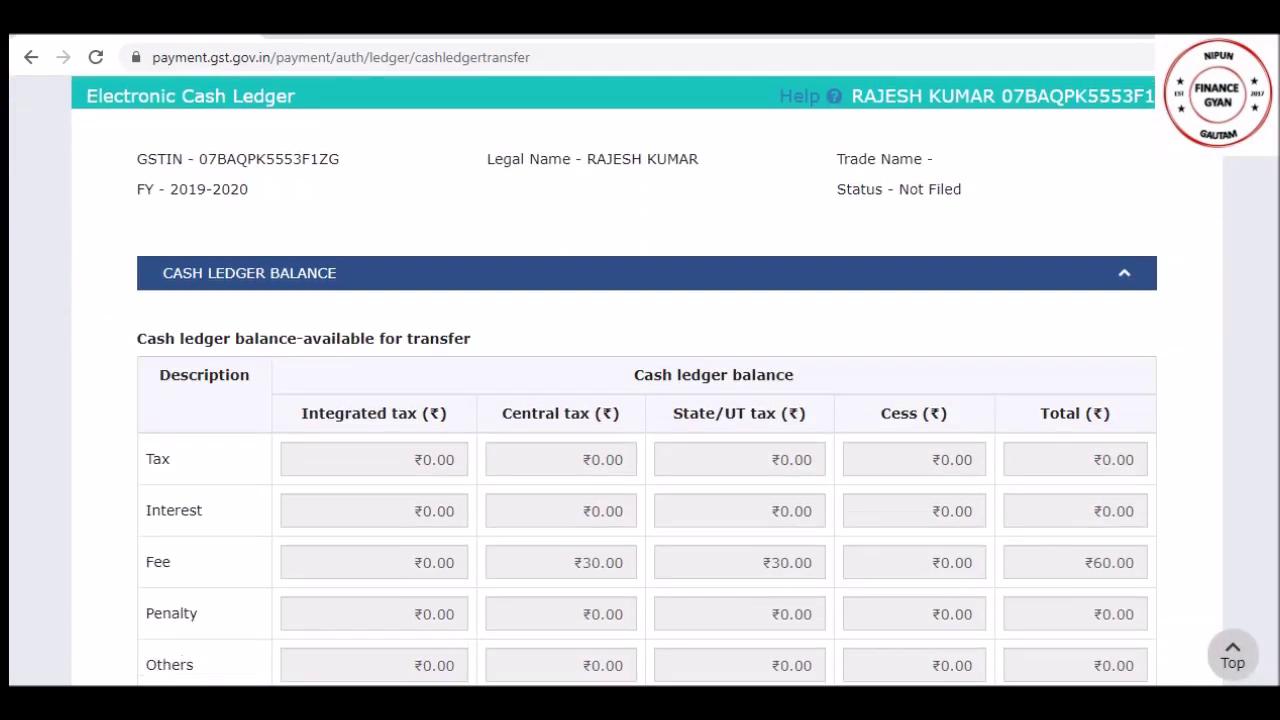
scroll(647, 381, "down", 1)
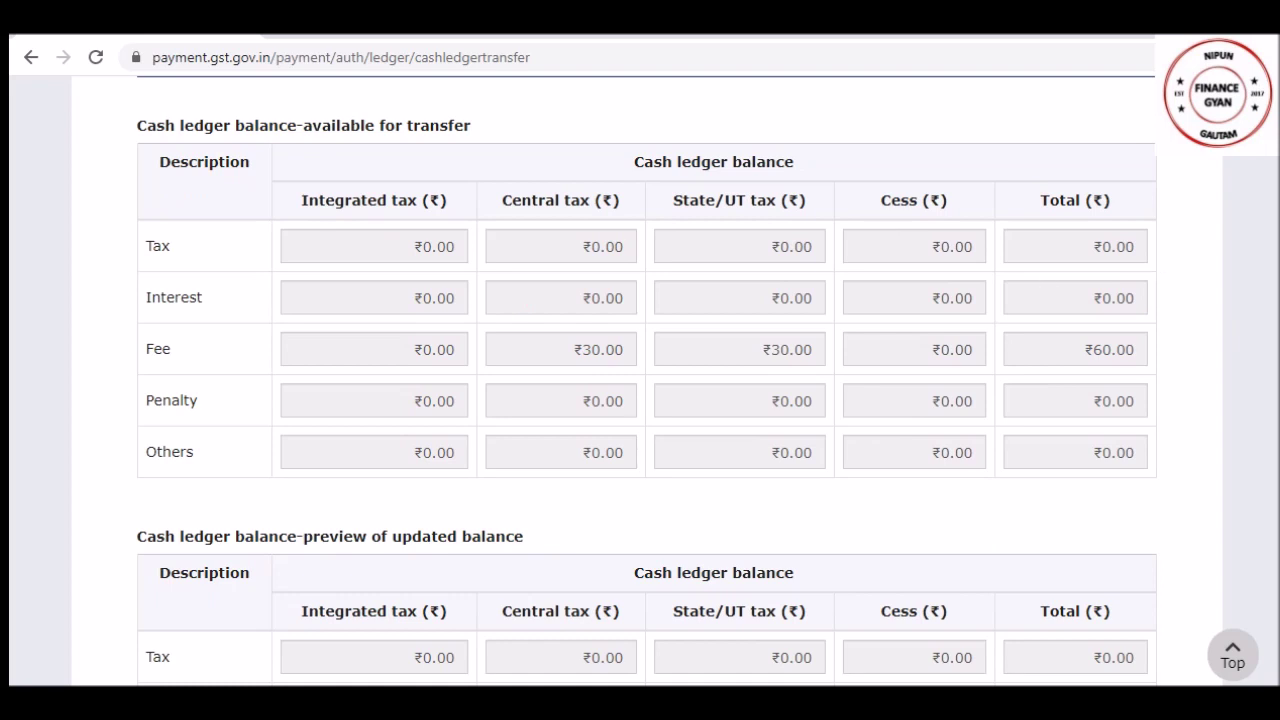
scroll(647, 380, "up", 2)
scroll(647, 380, "down", 1)
scroll(647, 383, "down", 1)
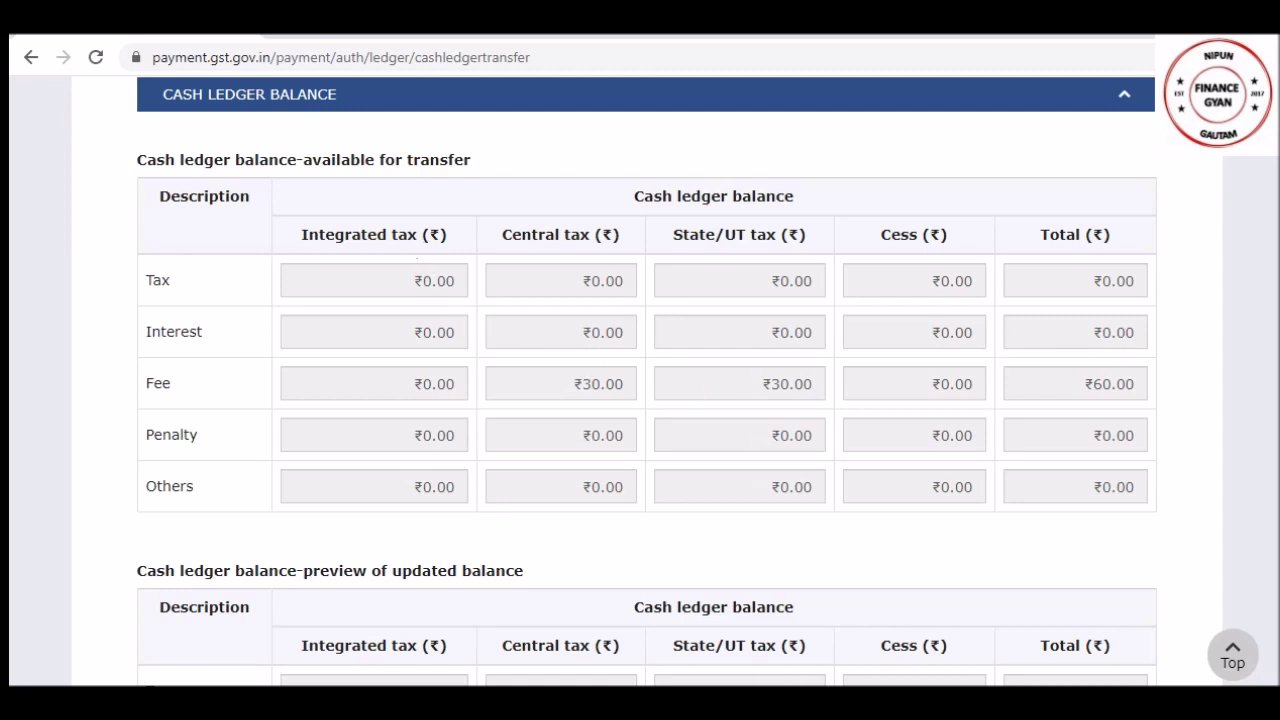
scroll(647, 380, "down", 3)
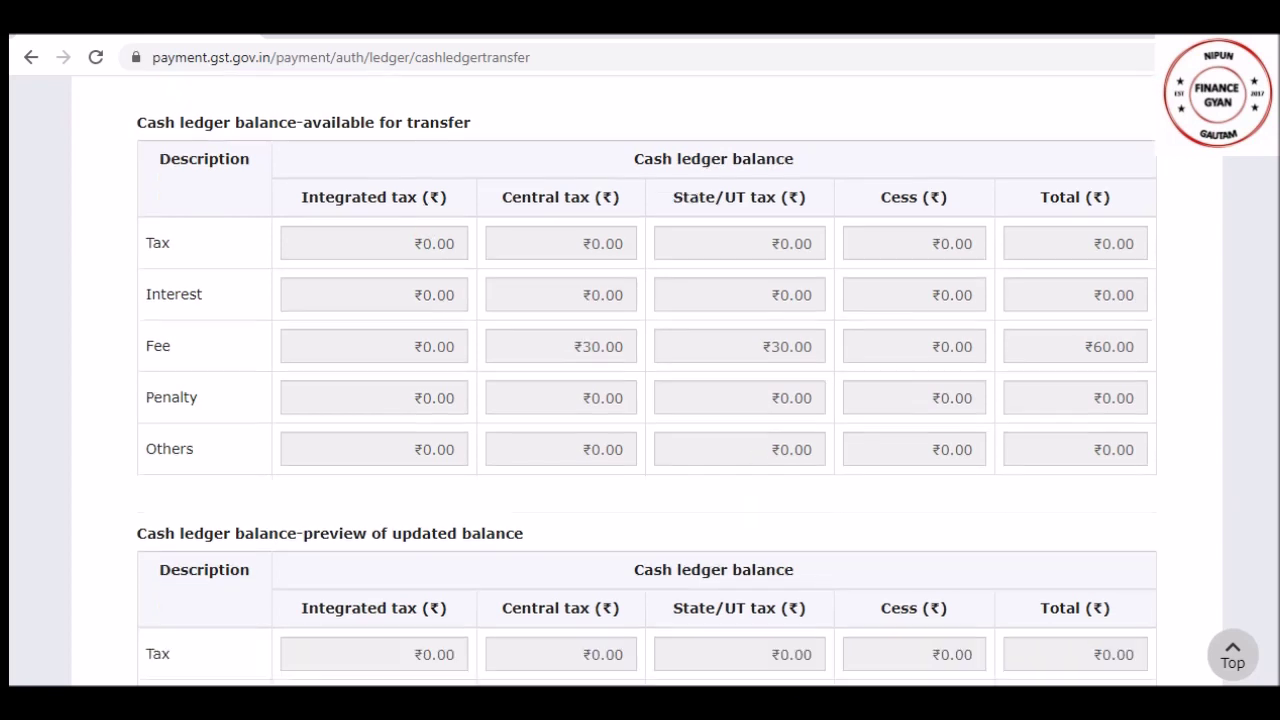
scroll(932, 399, "down", 1)
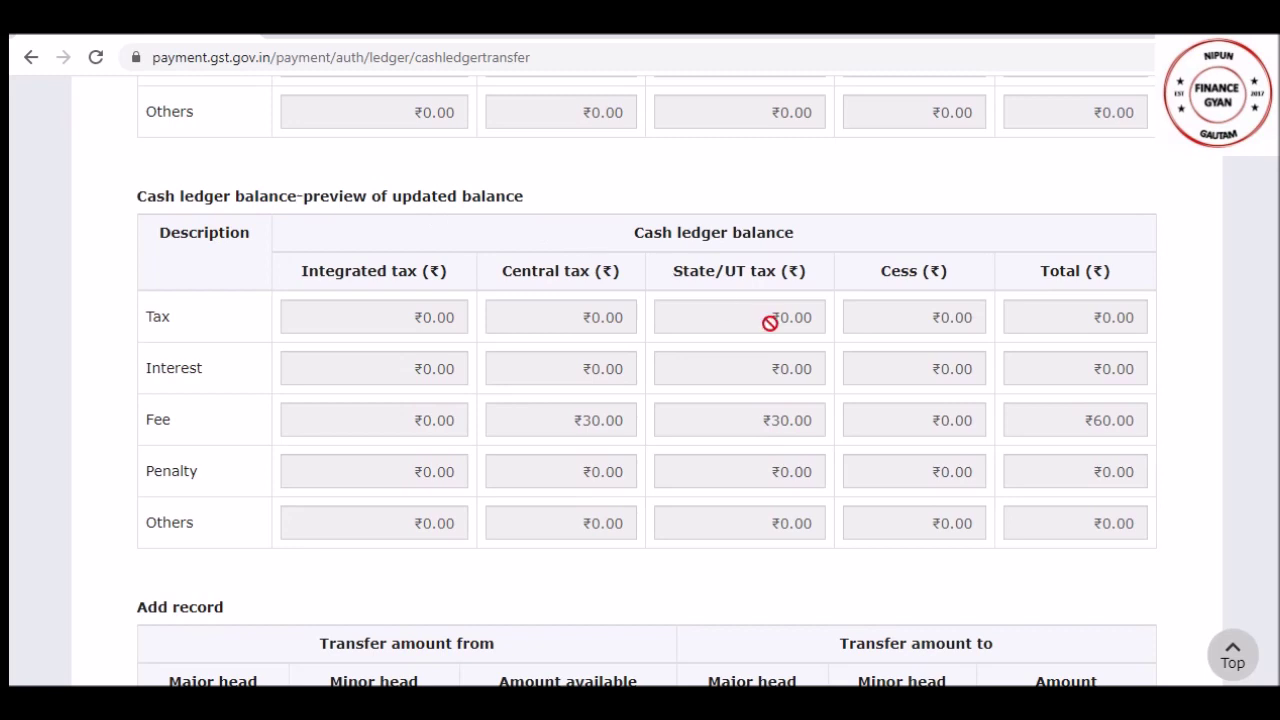
scroll(646, 380, "down", 1)
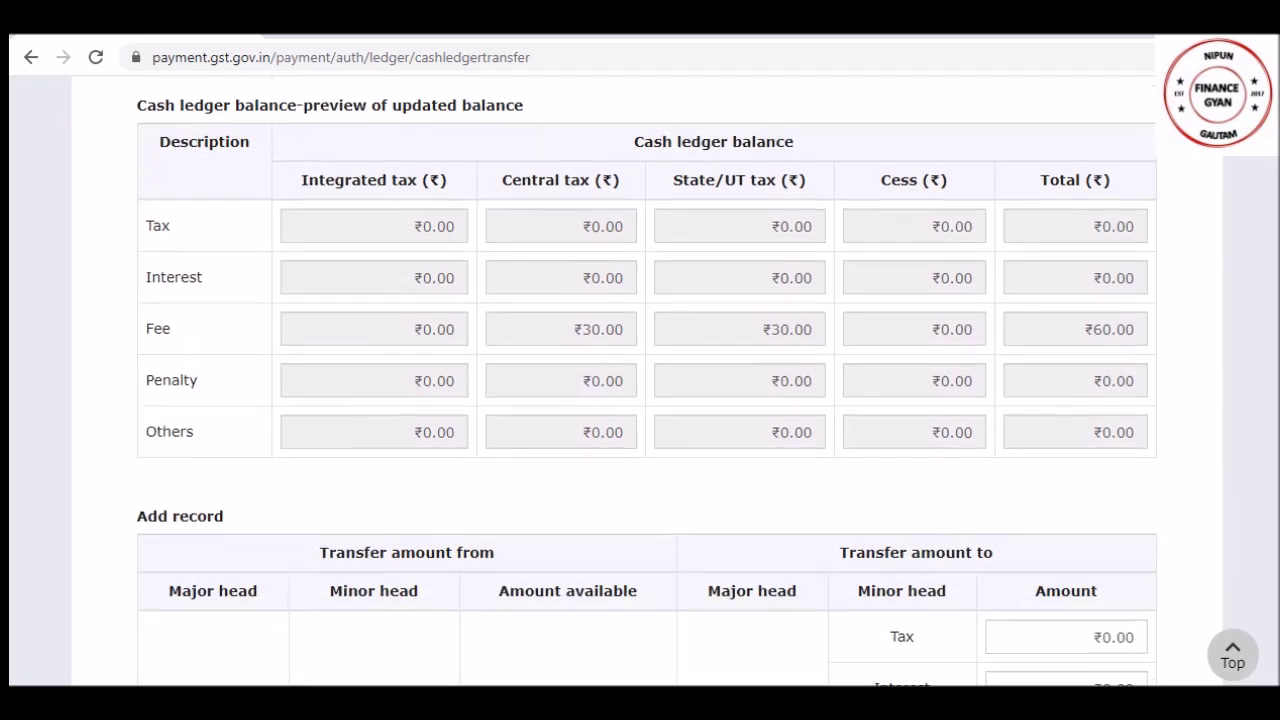
scroll(646, 380, "down", 1)
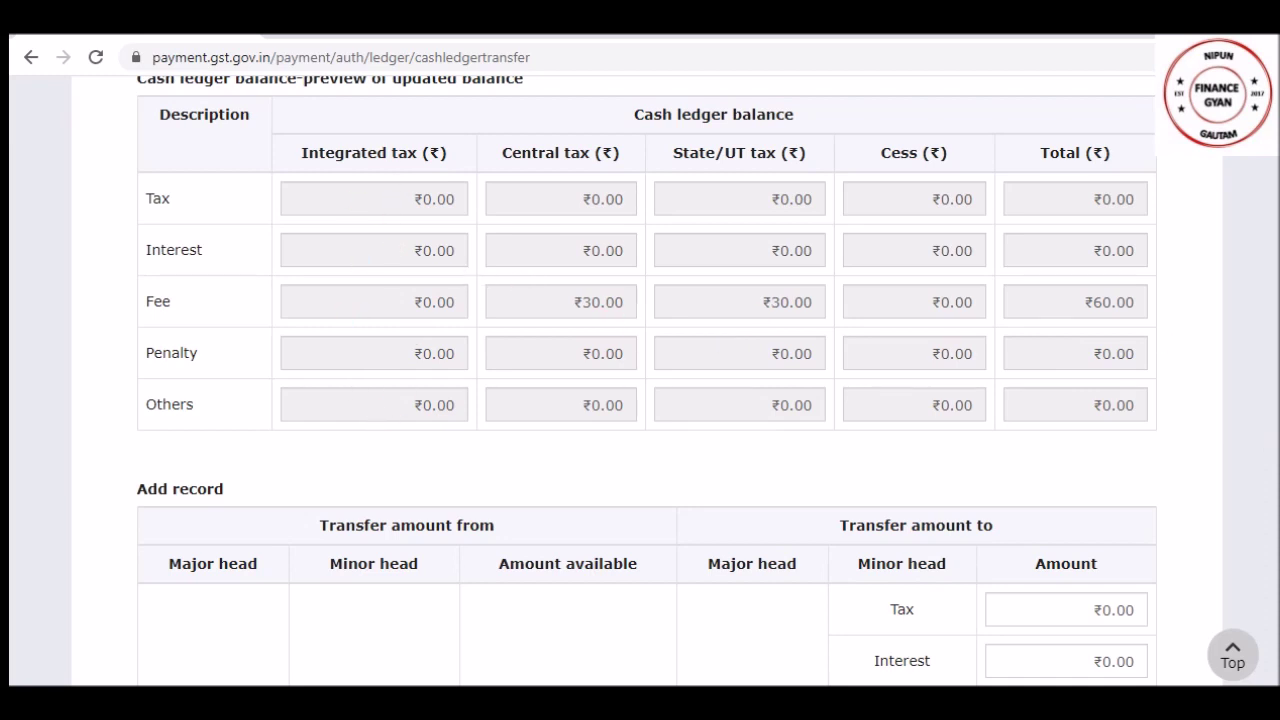
scroll(640, 380, "down", 2)
scroll(640, 380, "down", 3)
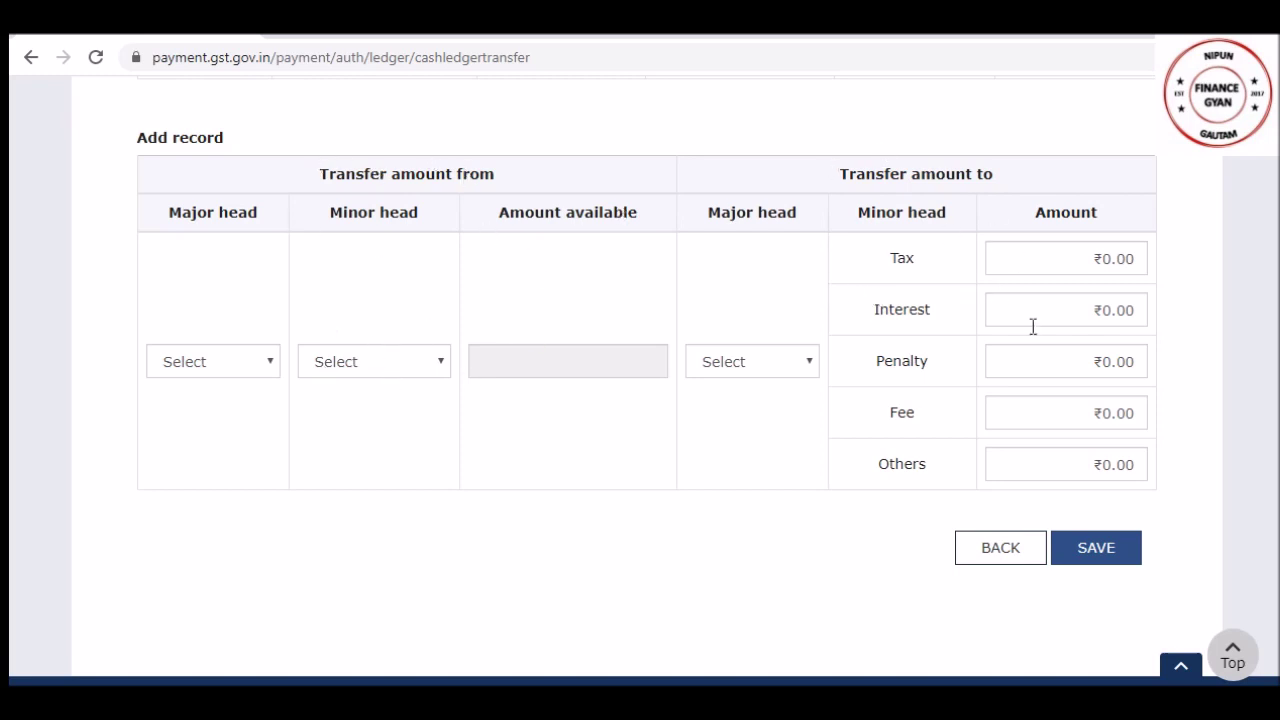
Set the transfer record's source to major head CGST and minor head Fee, with IGST as the destination major head
left_click(209, 360)
left_click(211, 425)
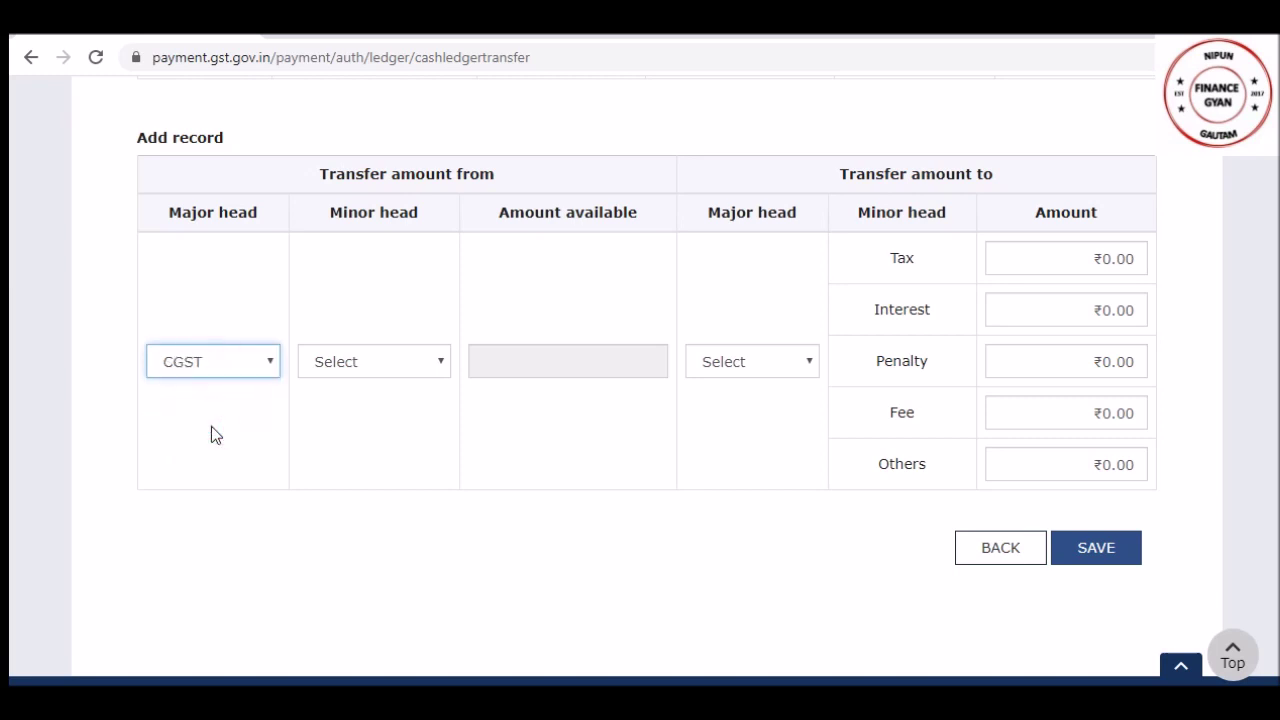
left_click(382, 370)
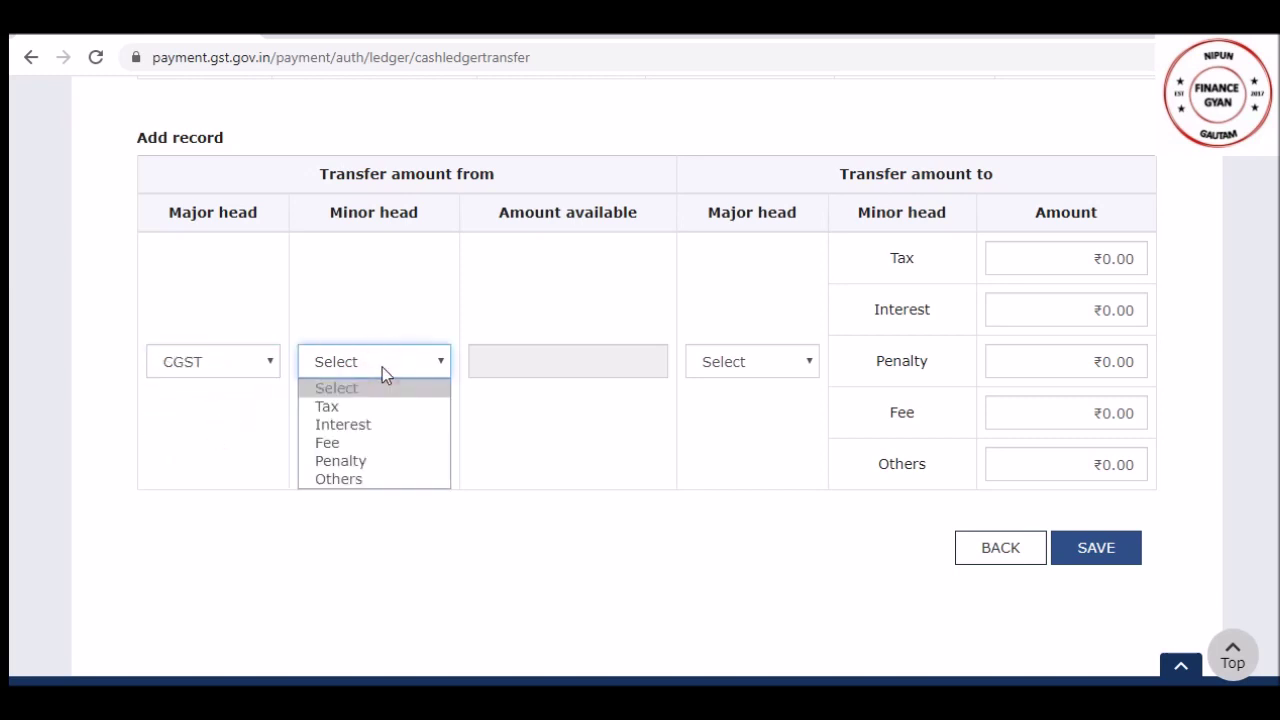
left_click(385, 450)
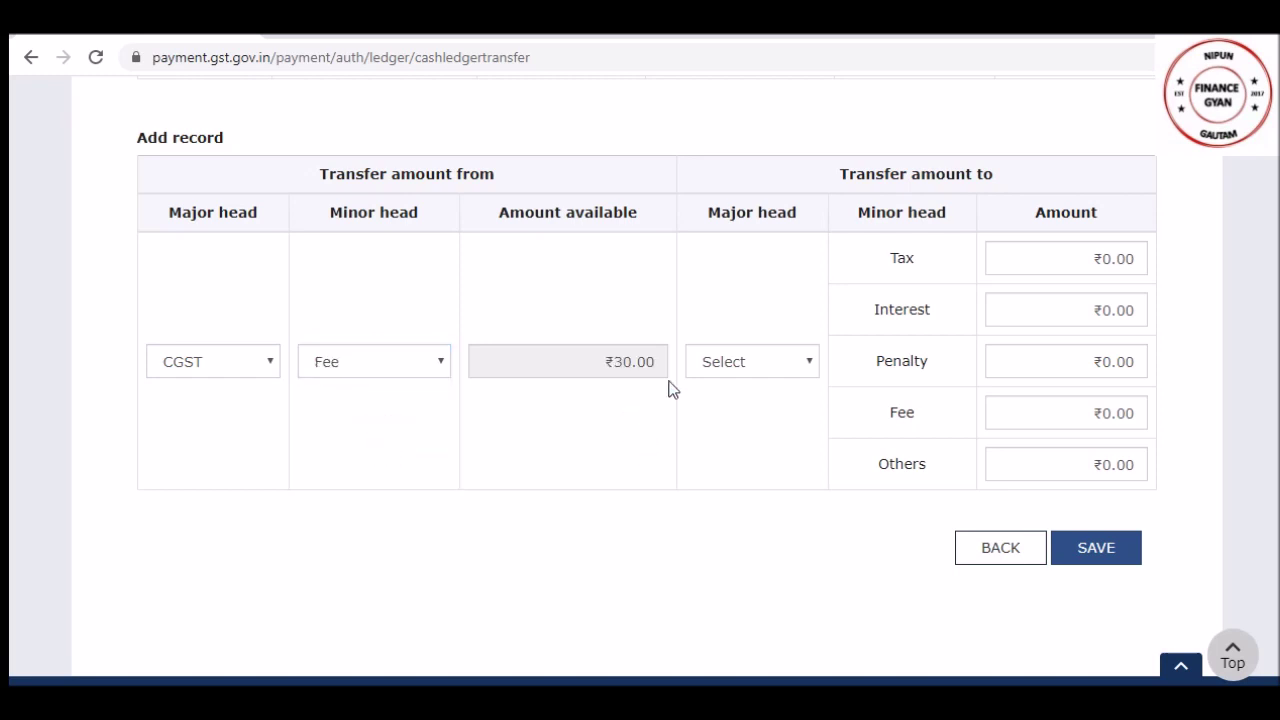
left_click(765, 372)
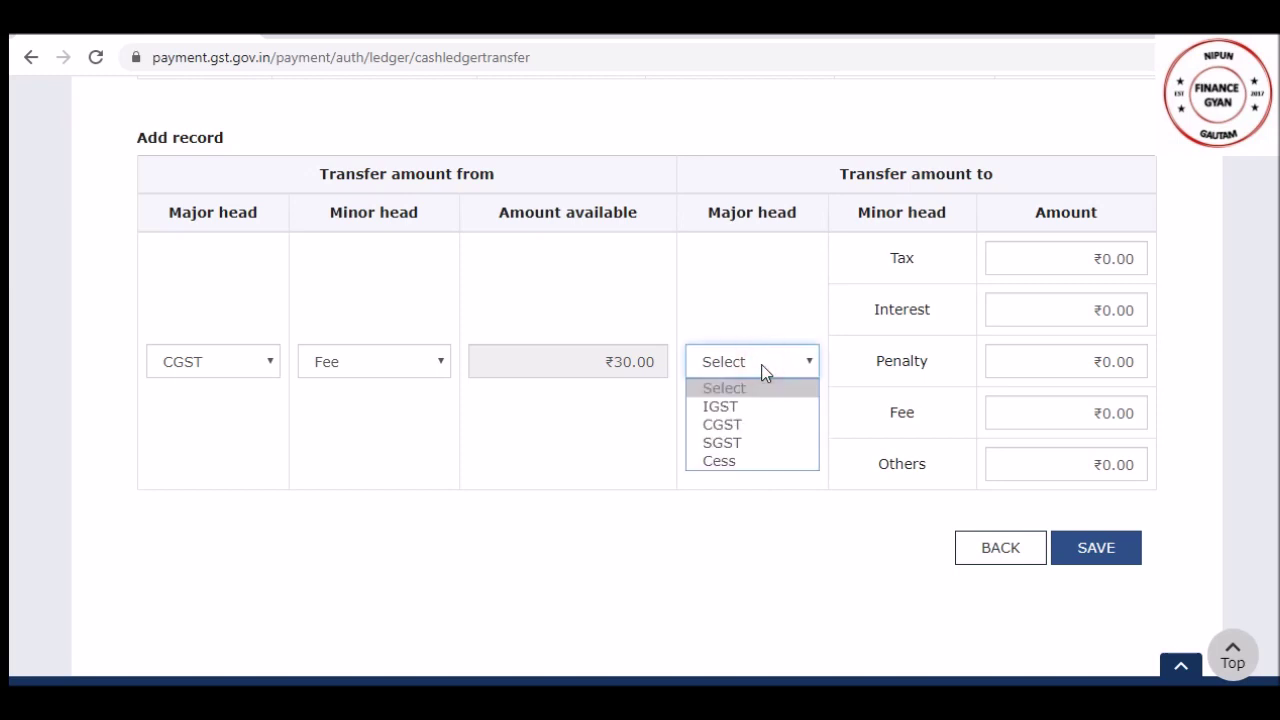
left_click(766, 406)
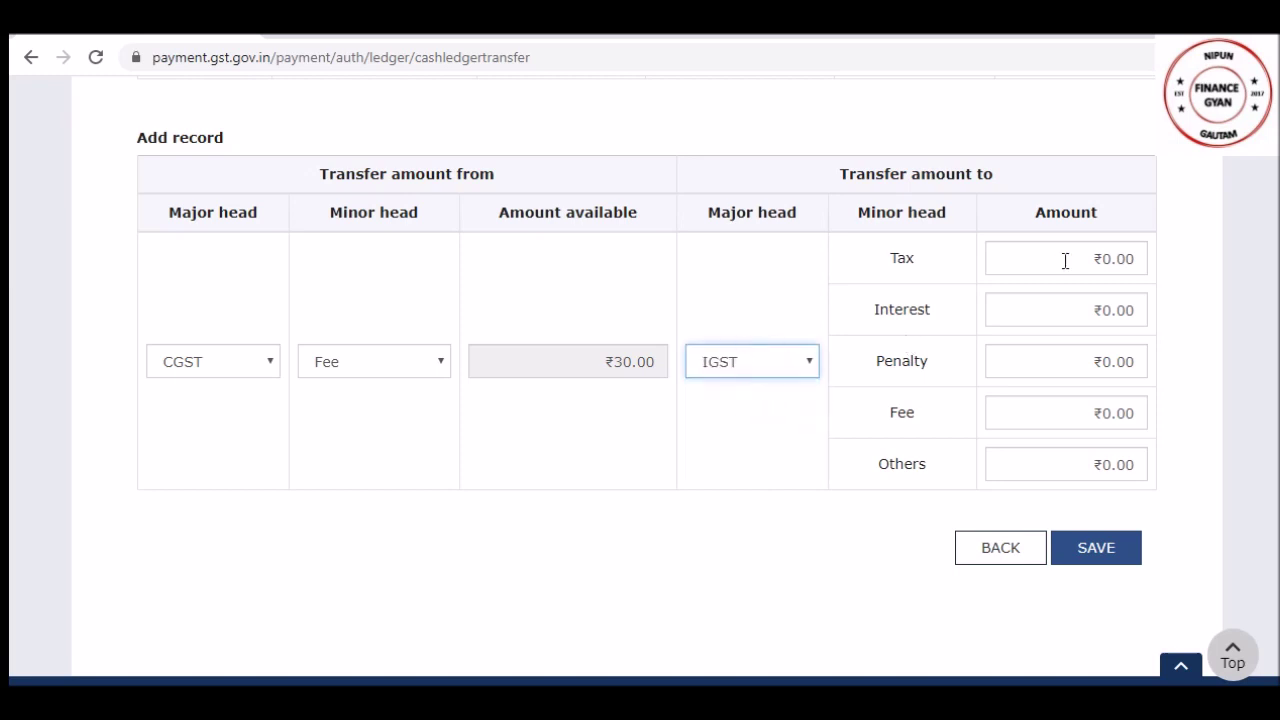
Enter 30 as the Tax amount under IGST, and save the CGST transfer record, confirming the intended transfer
left_click(1093, 258)
type("30")
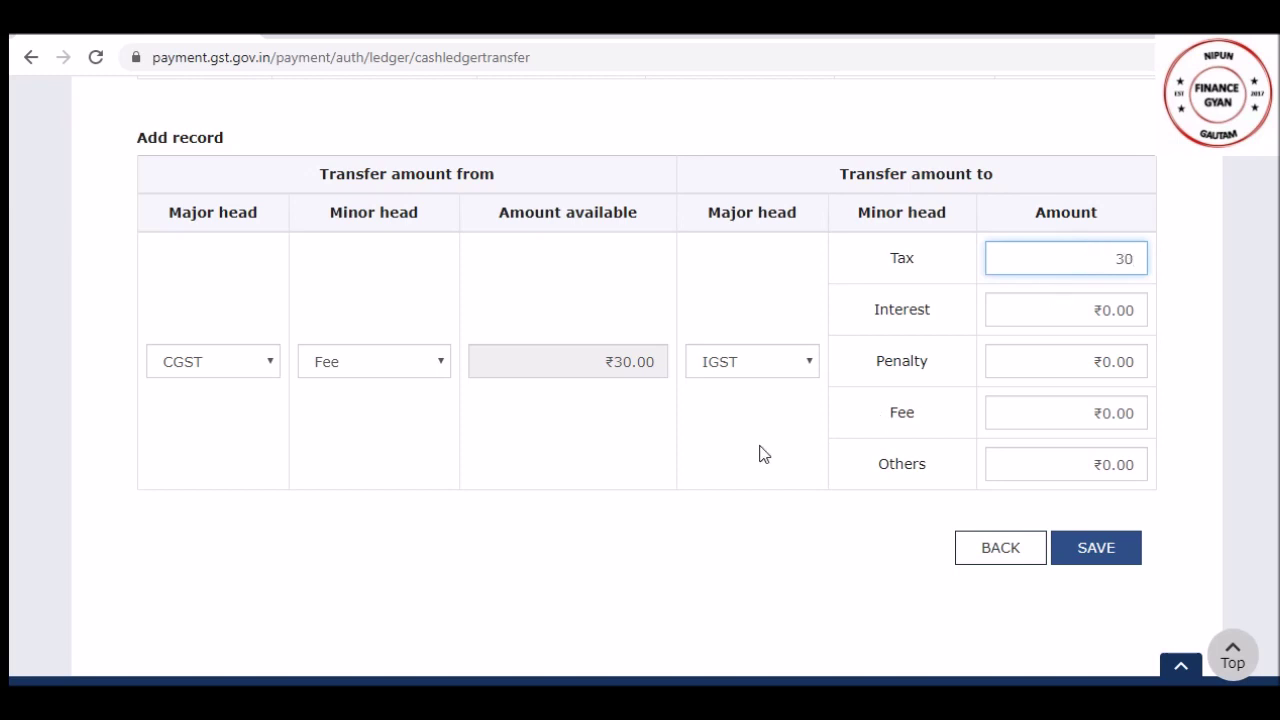
left_click(804, 306)
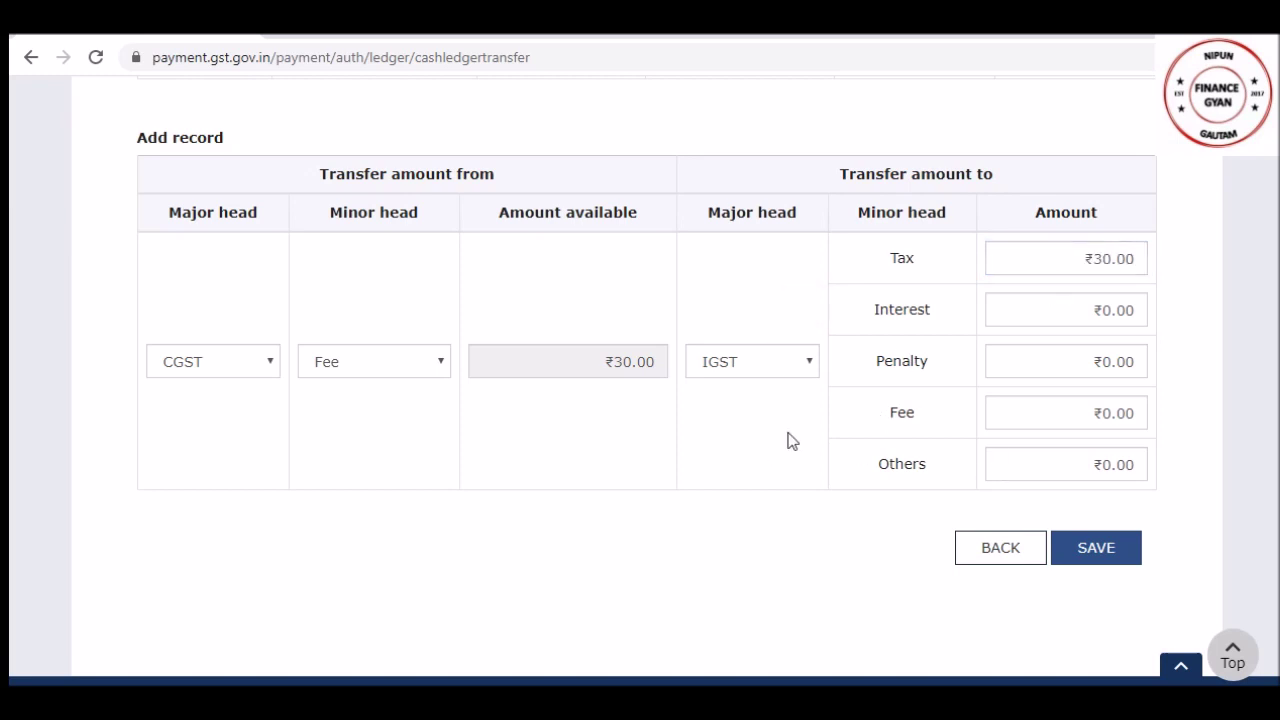
left_click(1111, 550)
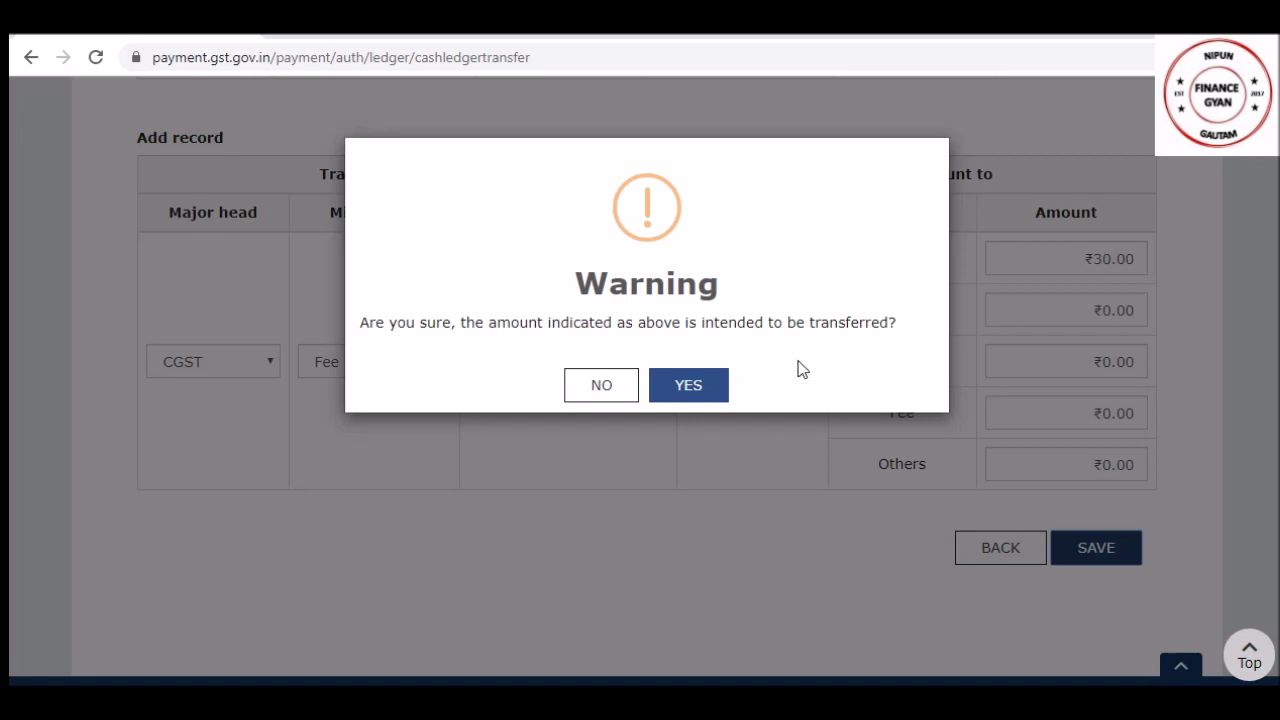
left_click(687, 390)
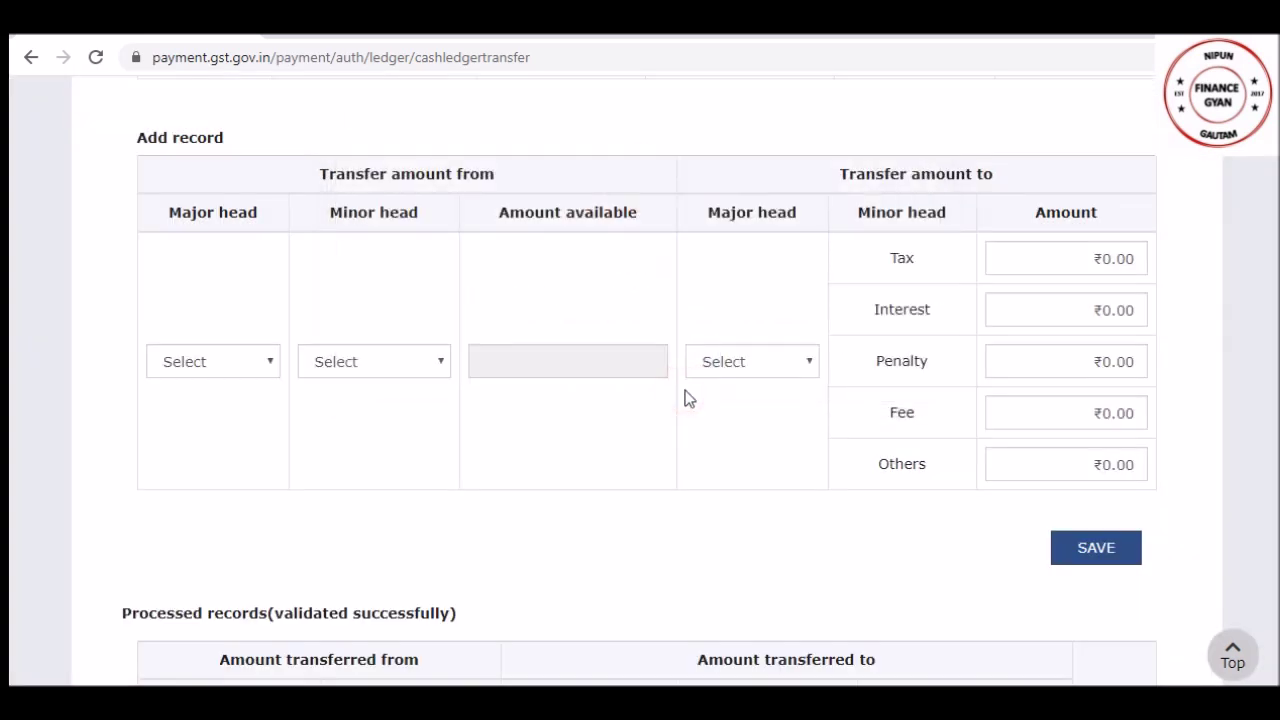
Set the source of a second transfer record to major head SGST and minor head Fee
scroll(640, 380, "down", 2)
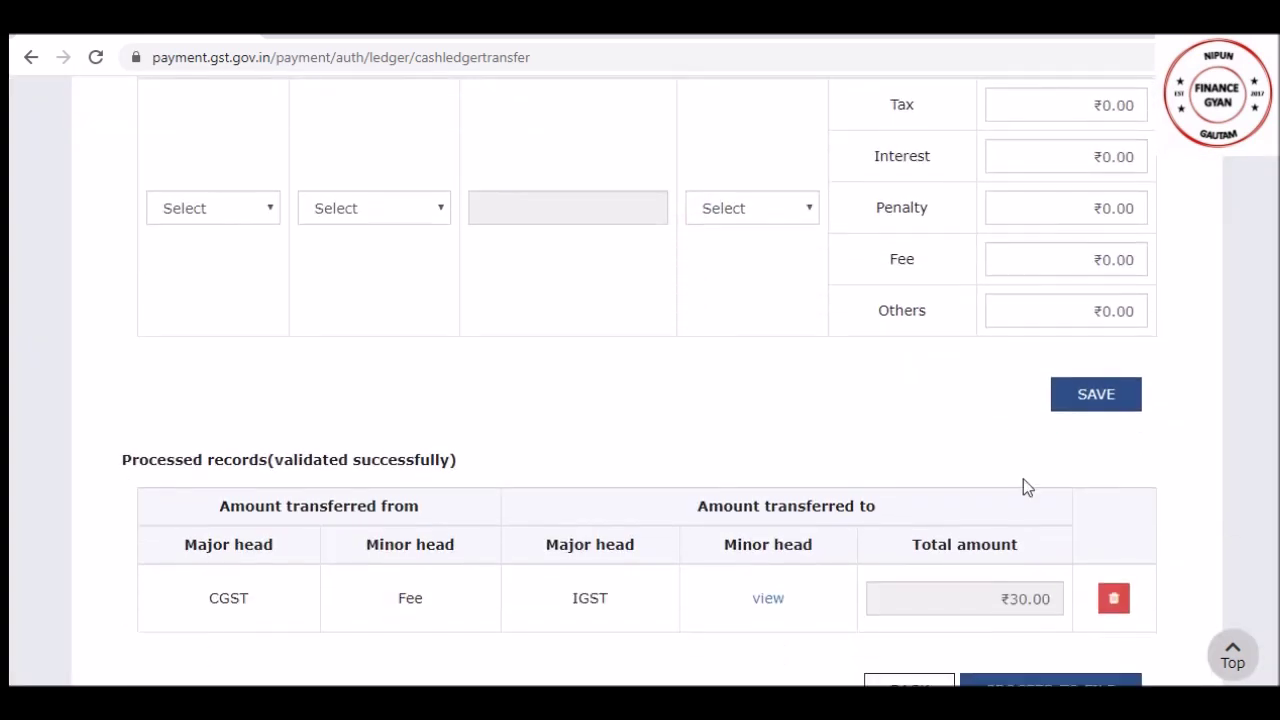
scroll(640, 380, "down", 2)
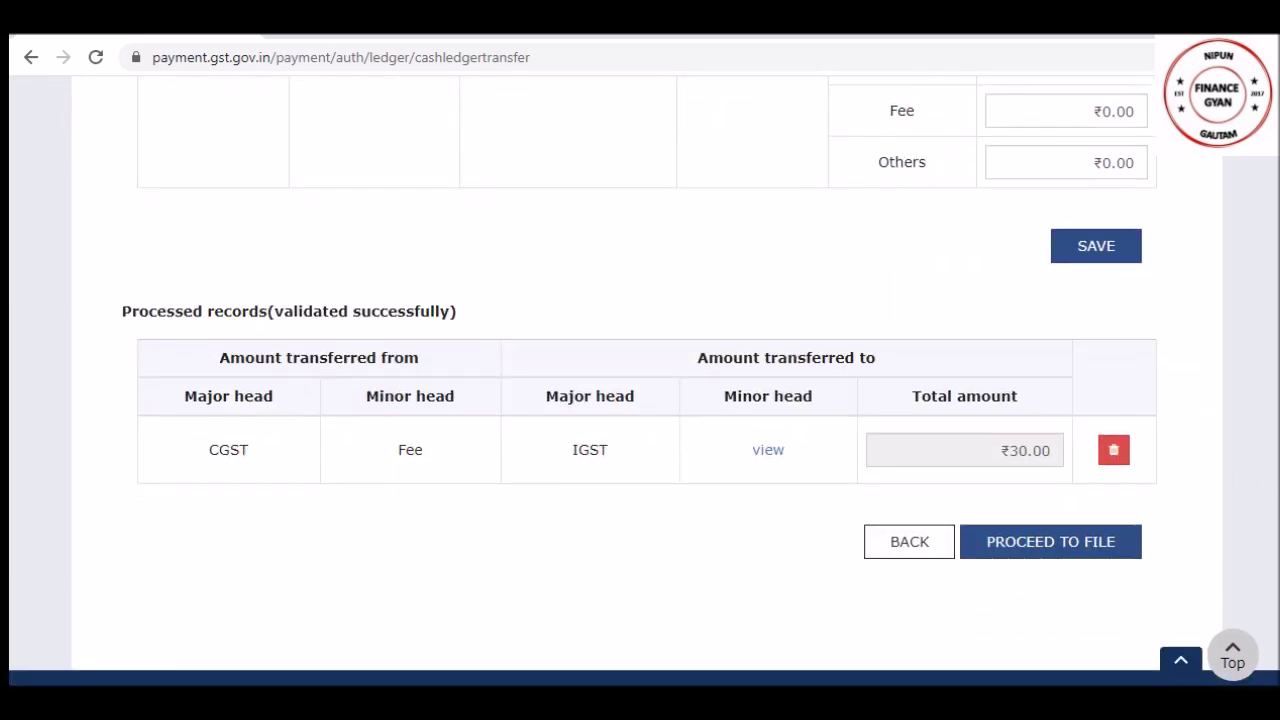
scroll(506, 493, "up", 1)
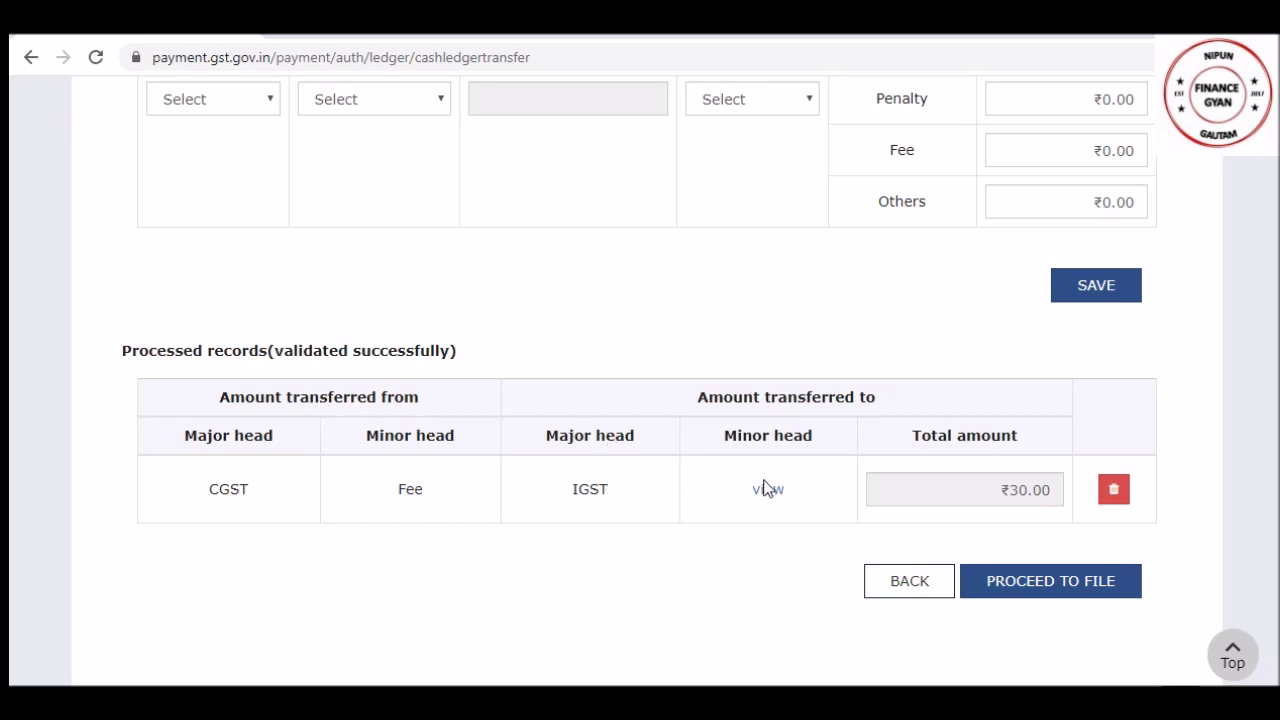
scroll(1256, 540, "up", 4)
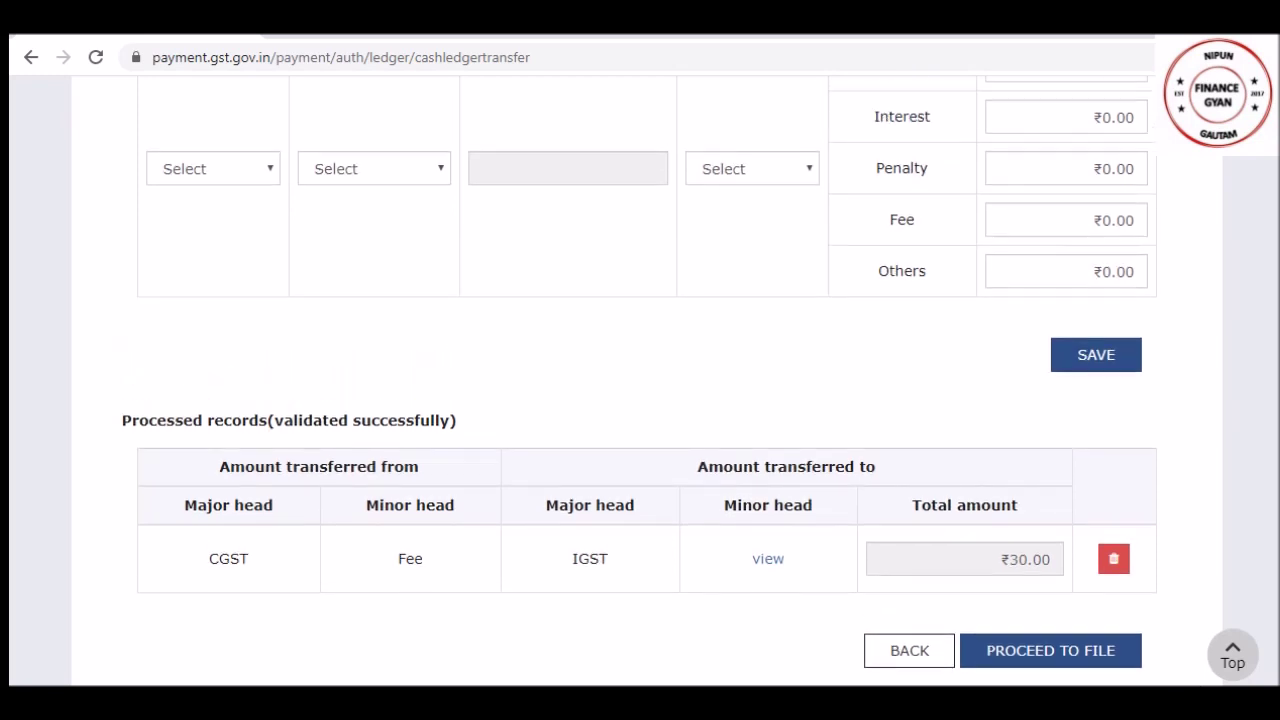
scroll(640, 400, "down", 1)
scroll(229, 451, "up", 1)
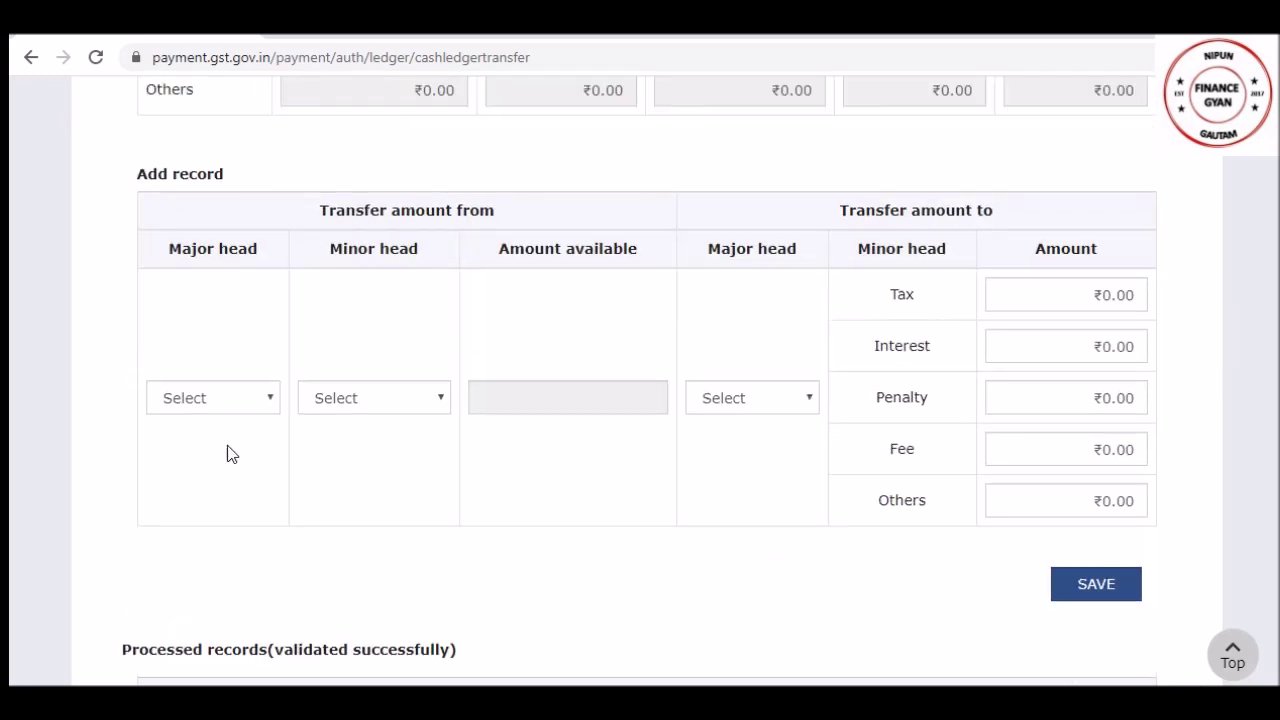
left_click(240, 400)
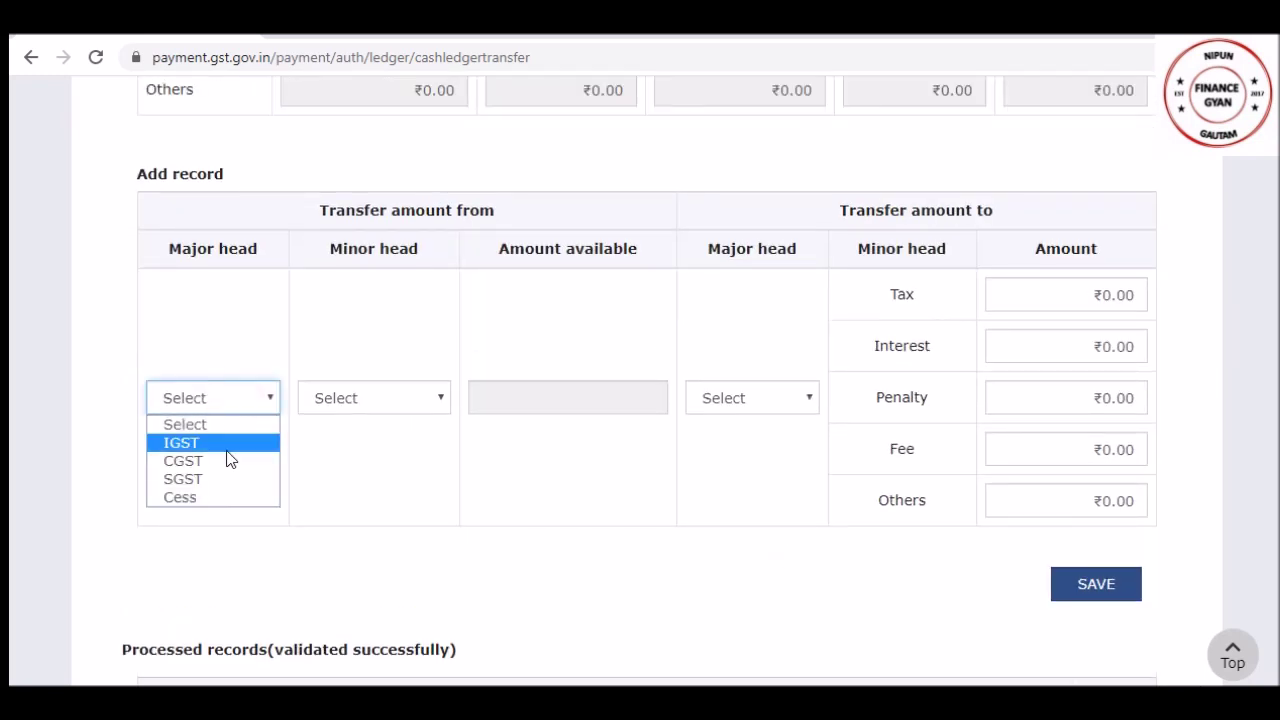
left_click(220, 476)
left_click(371, 398)
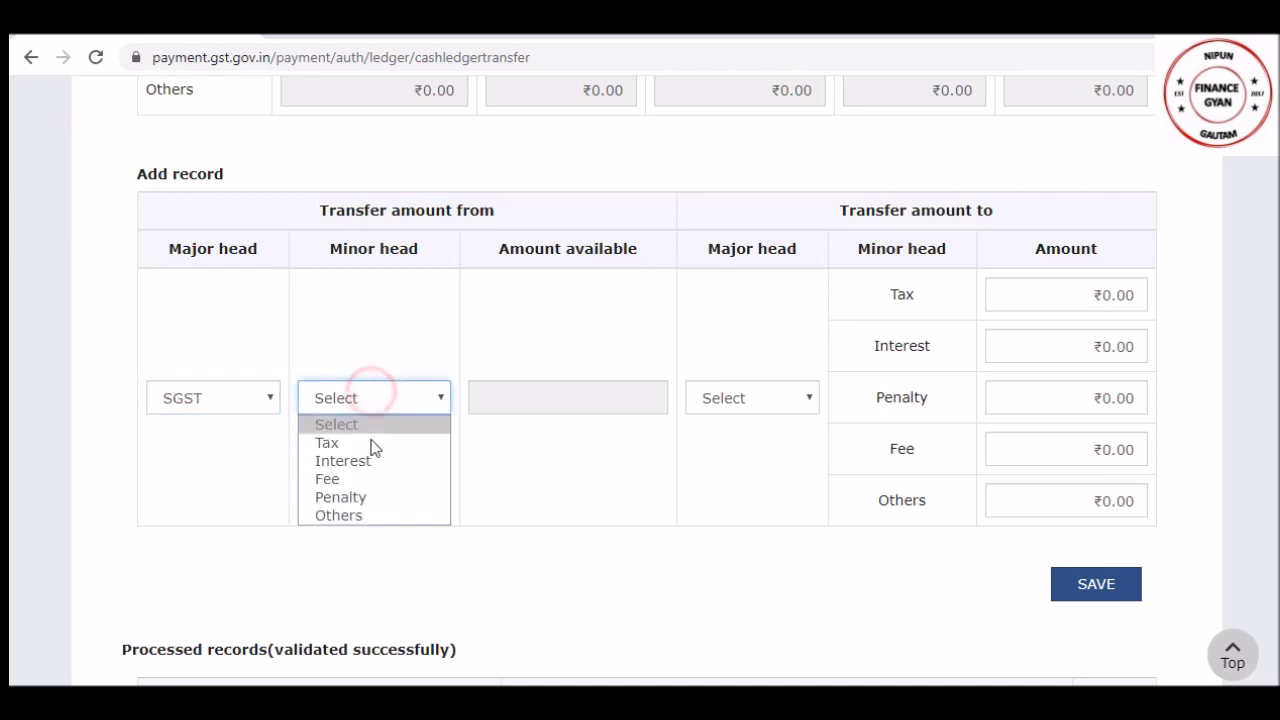
left_click(367, 497)
left_click(415, 398)
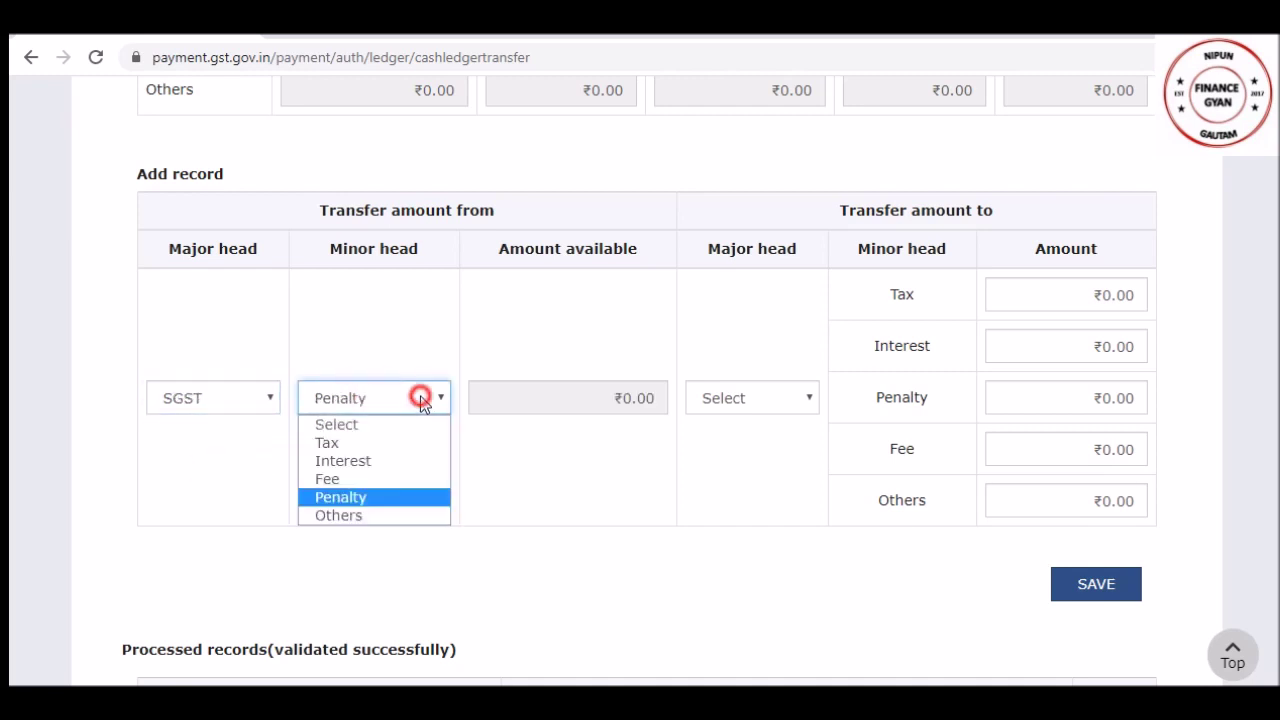
left_click(383, 479)
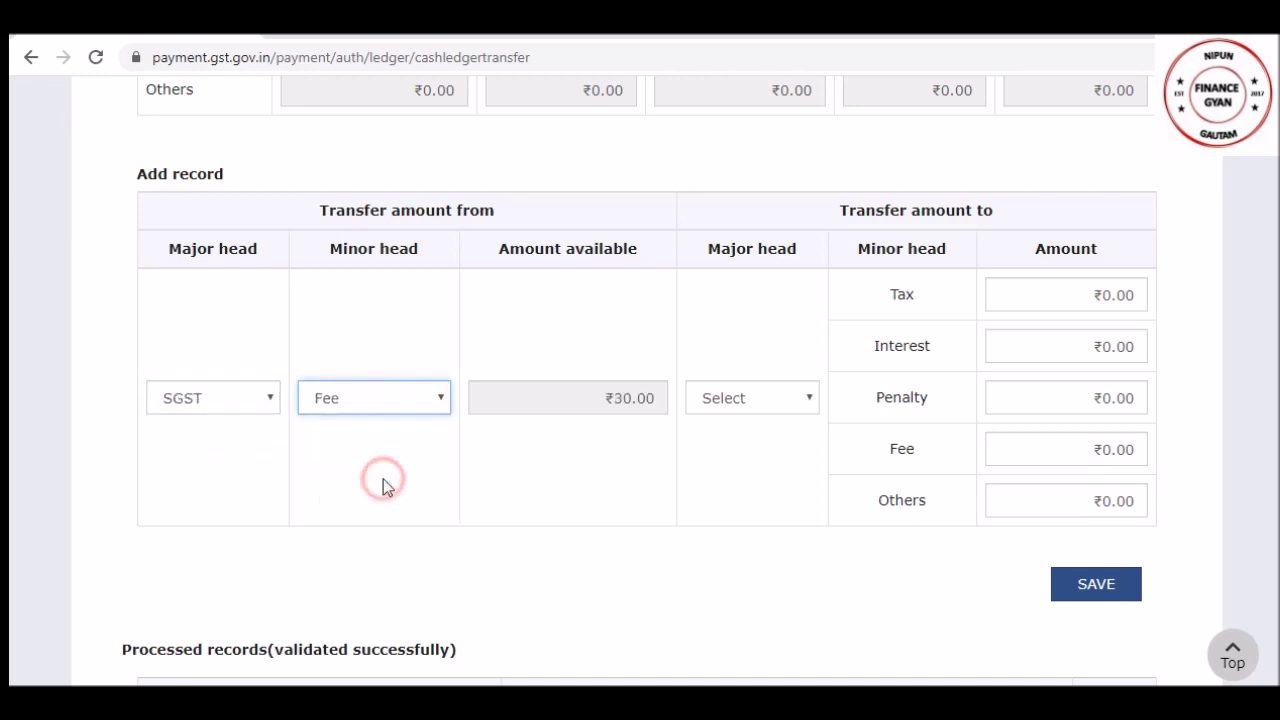
Set IGST as the SGST record's destination with a Tax amount of 30, and save the record, confirming the intended transfer
left_click(762, 405)
left_click(755, 449)
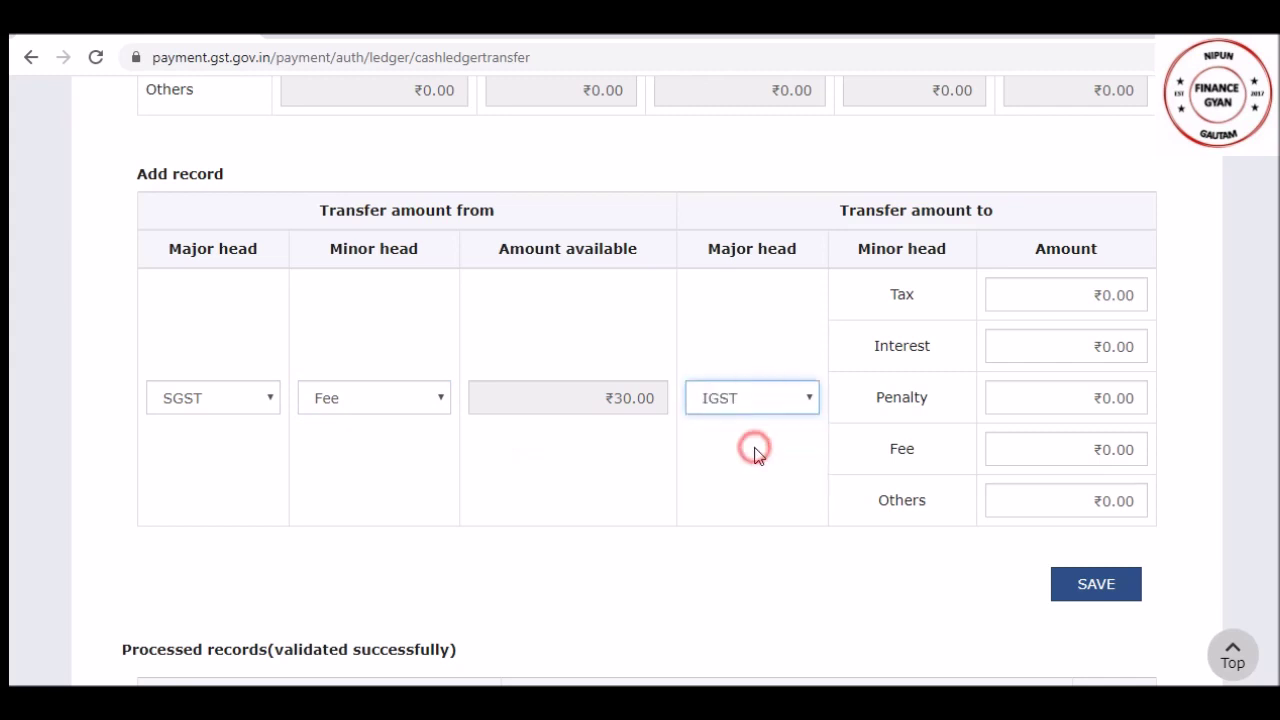
left_click(1065, 298)
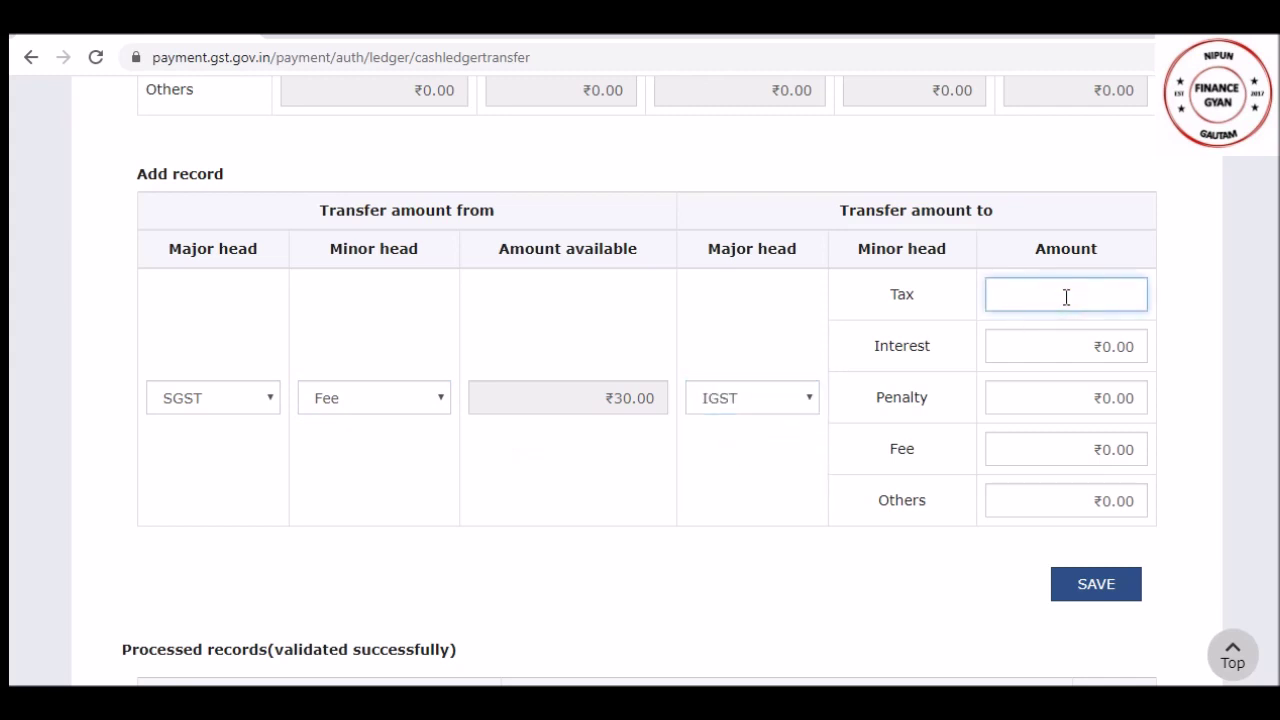
type("30")
left_click(1189, 466)
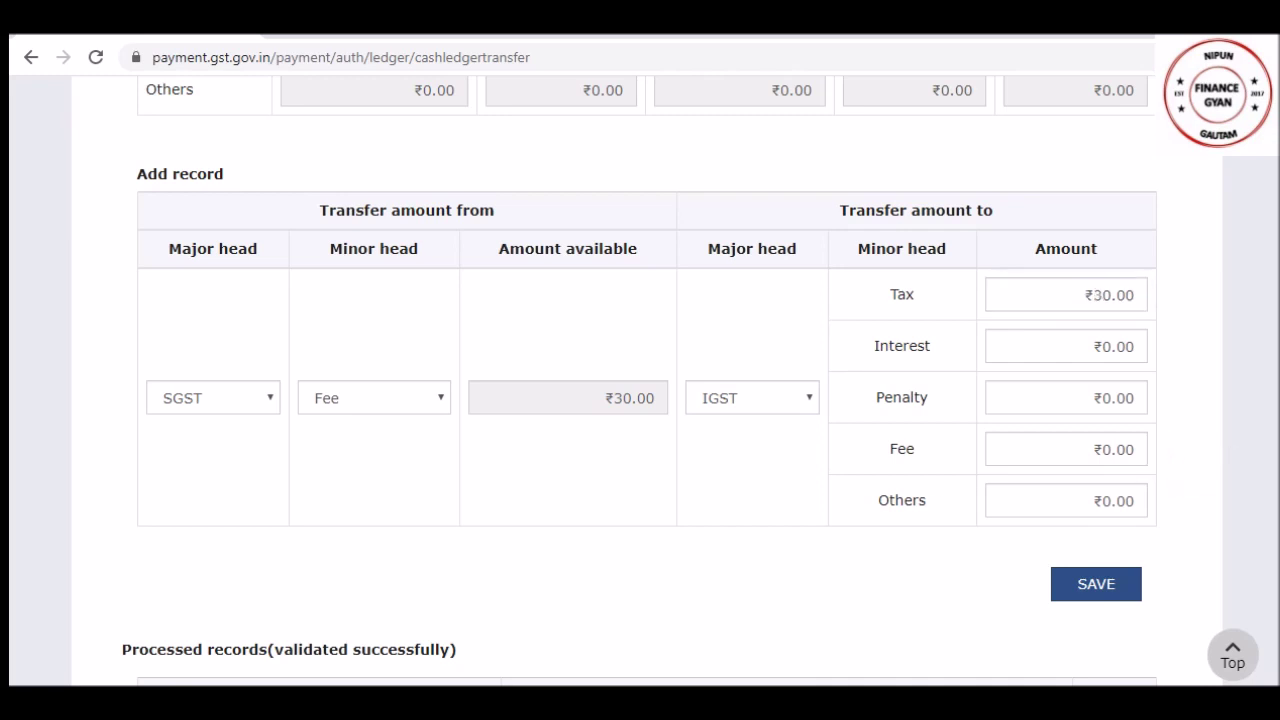
scroll(640, 380, "down", 1)
left_click(1095, 550)
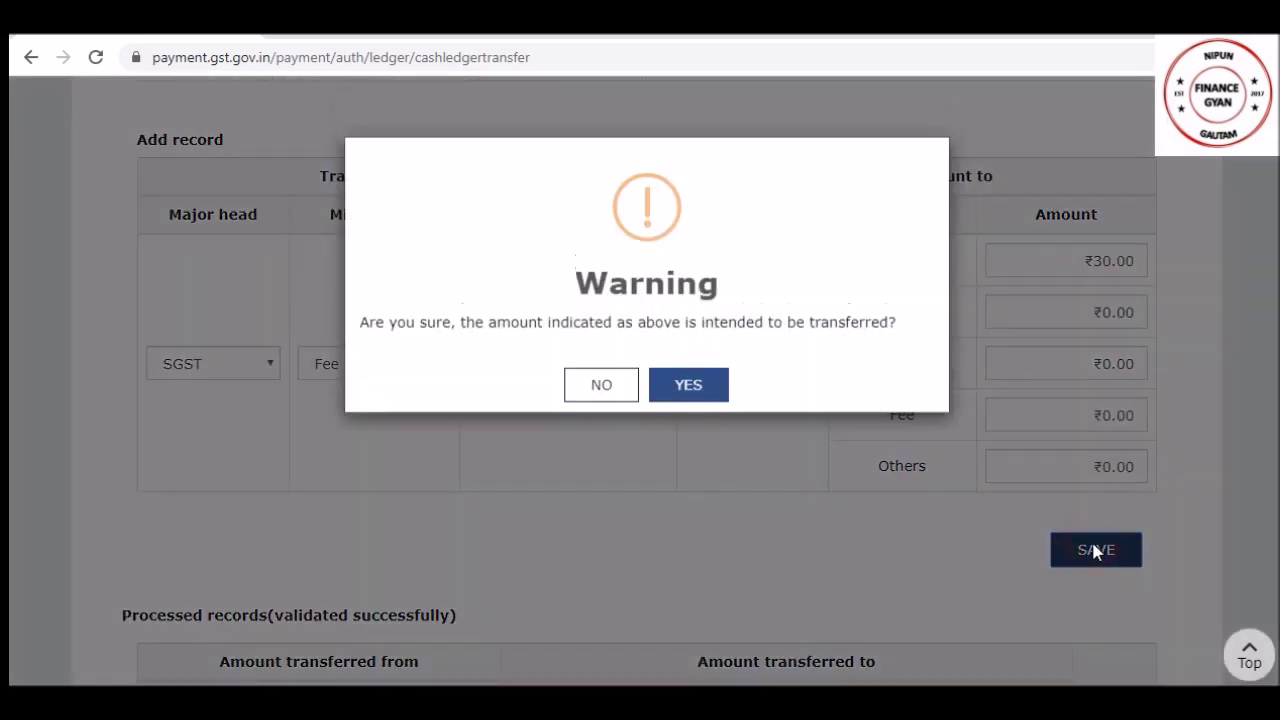
left_click(701, 395)
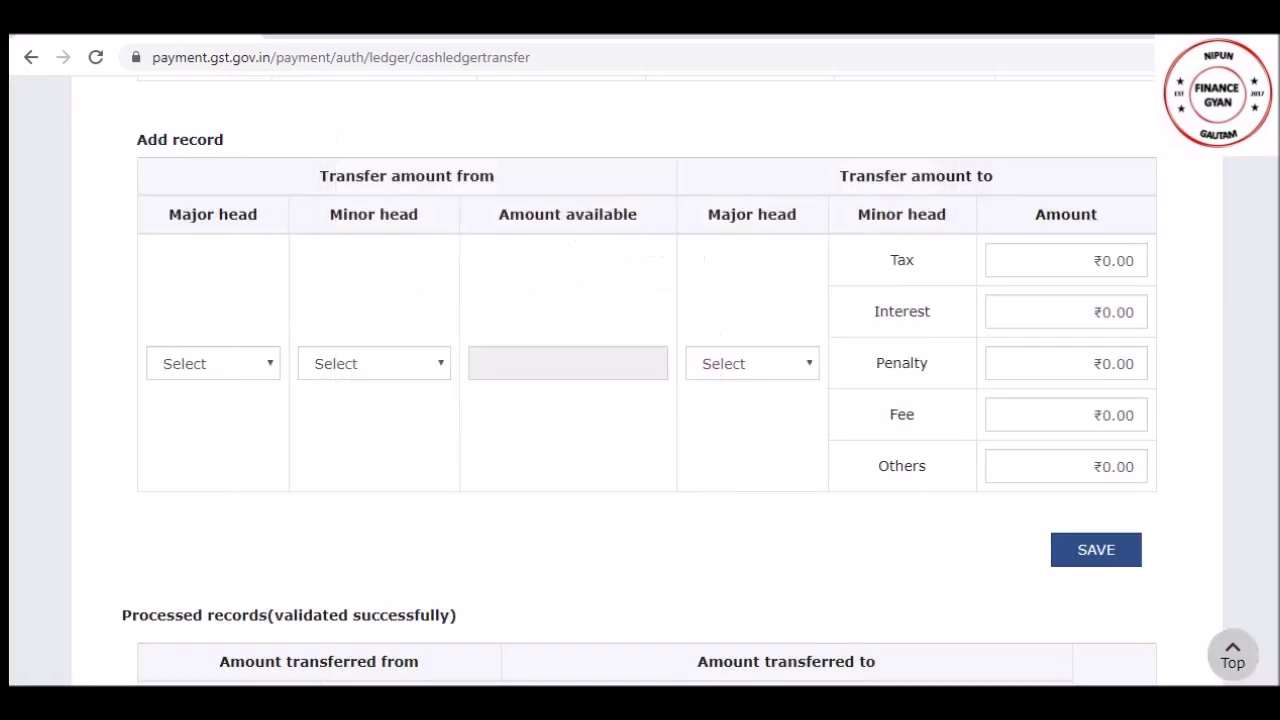
Check the available balance, the updated balance preview and the processed CGST and SGST records, and proceed to file
scroll(640, 380, "up", 6)
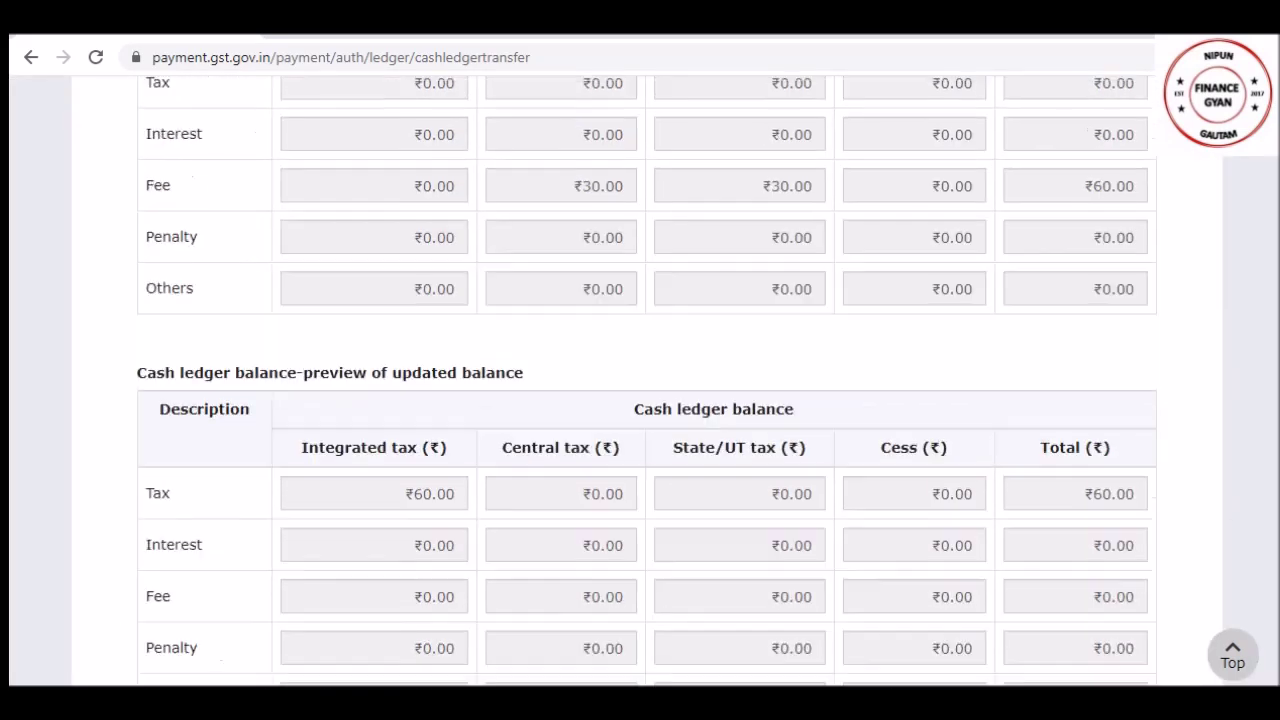
scroll(336, 375, "up", 3)
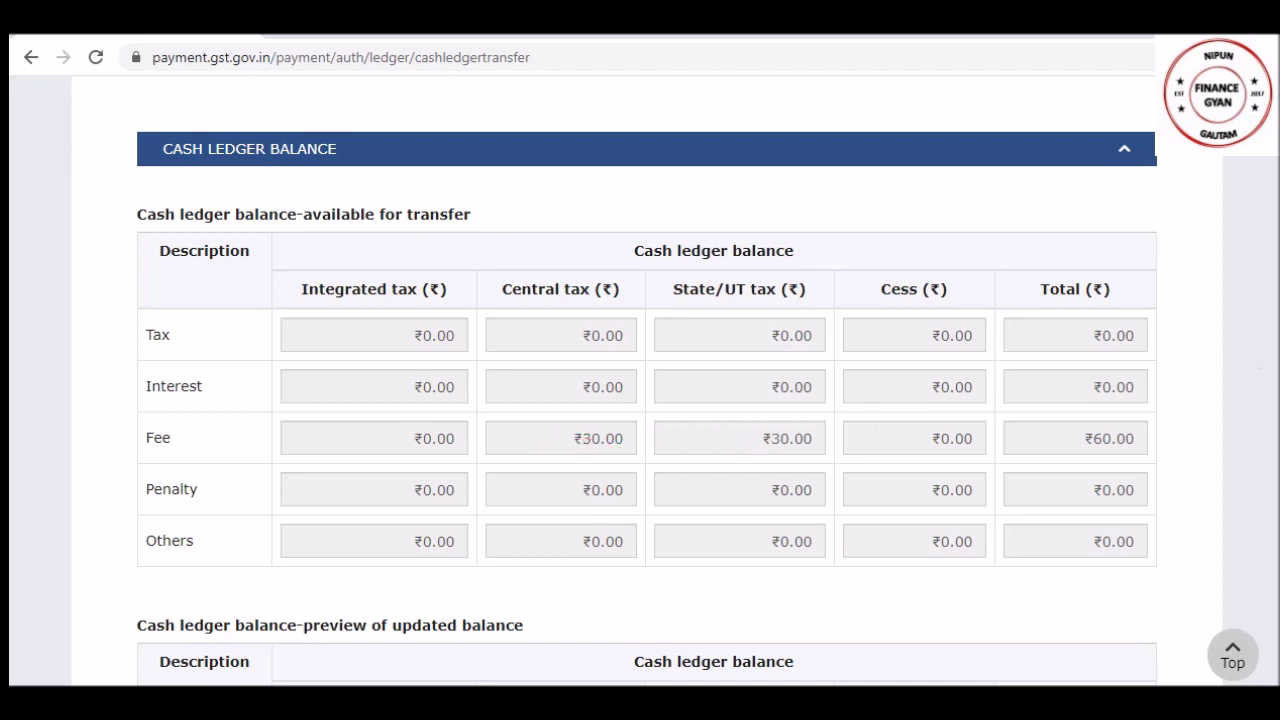
scroll(647, 388, "down", 5)
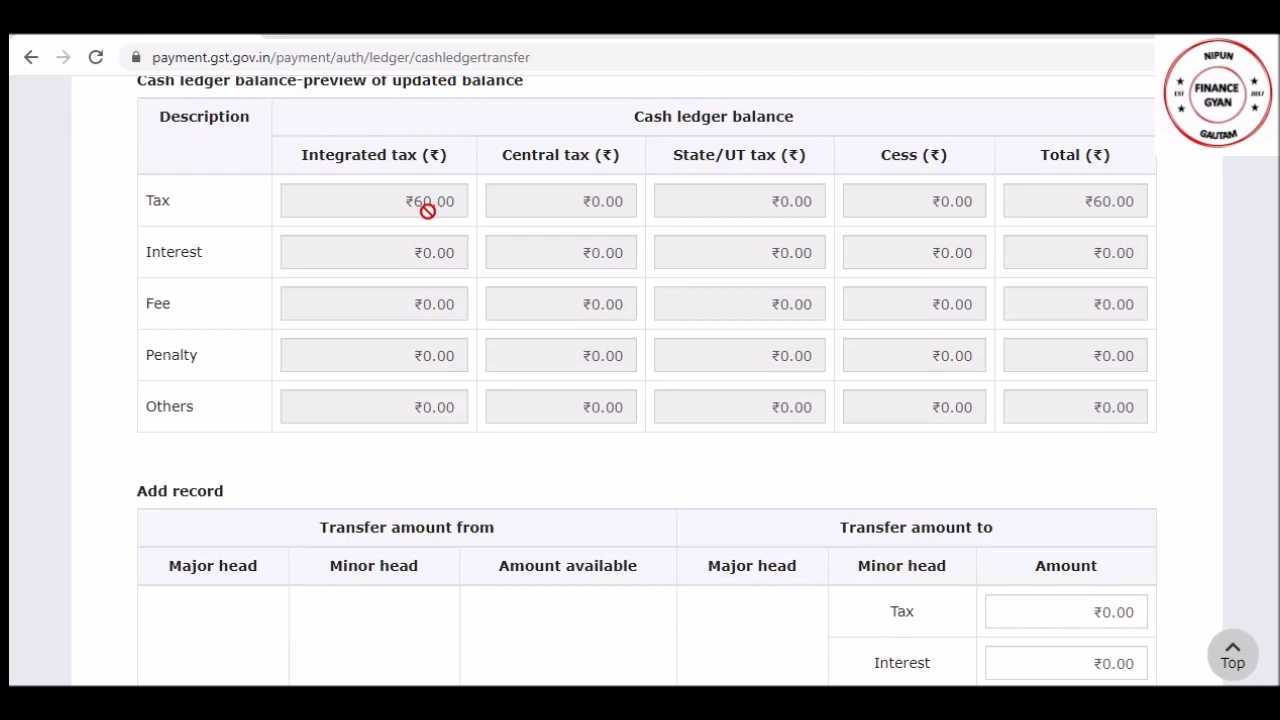
scroll(1054, 354, "up", 2)
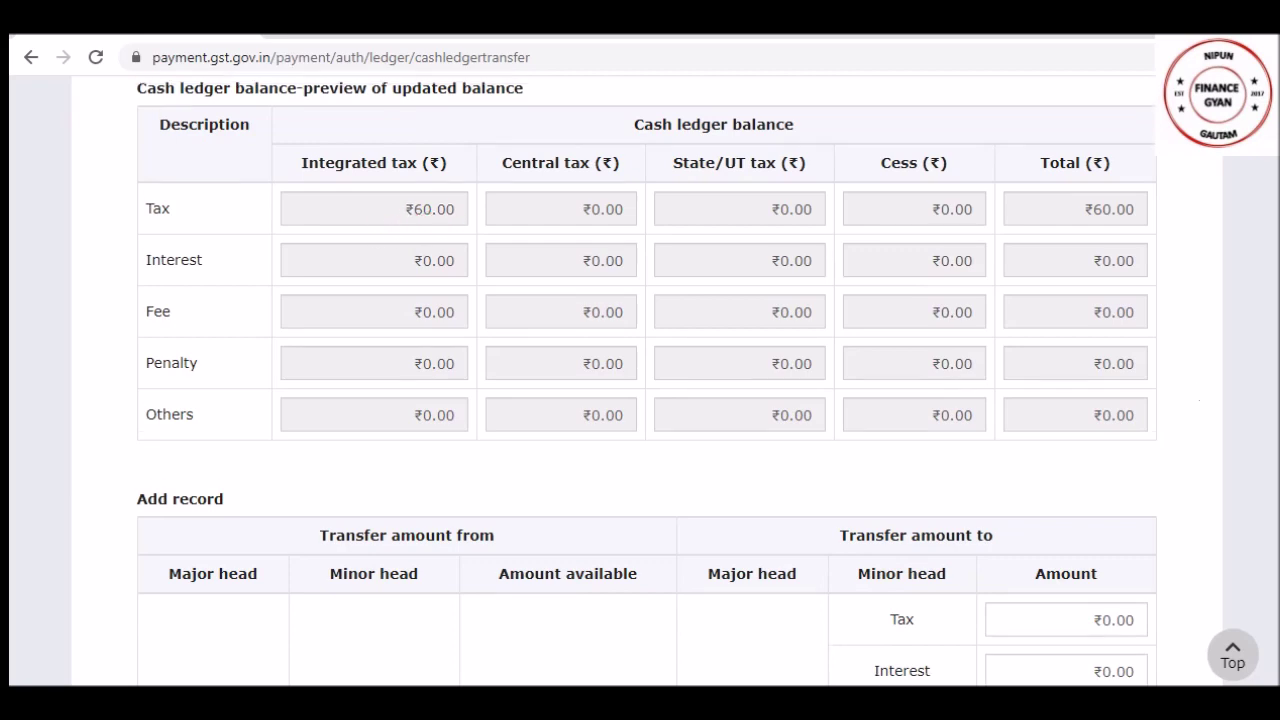
scroll(647, 381, "down", 7)
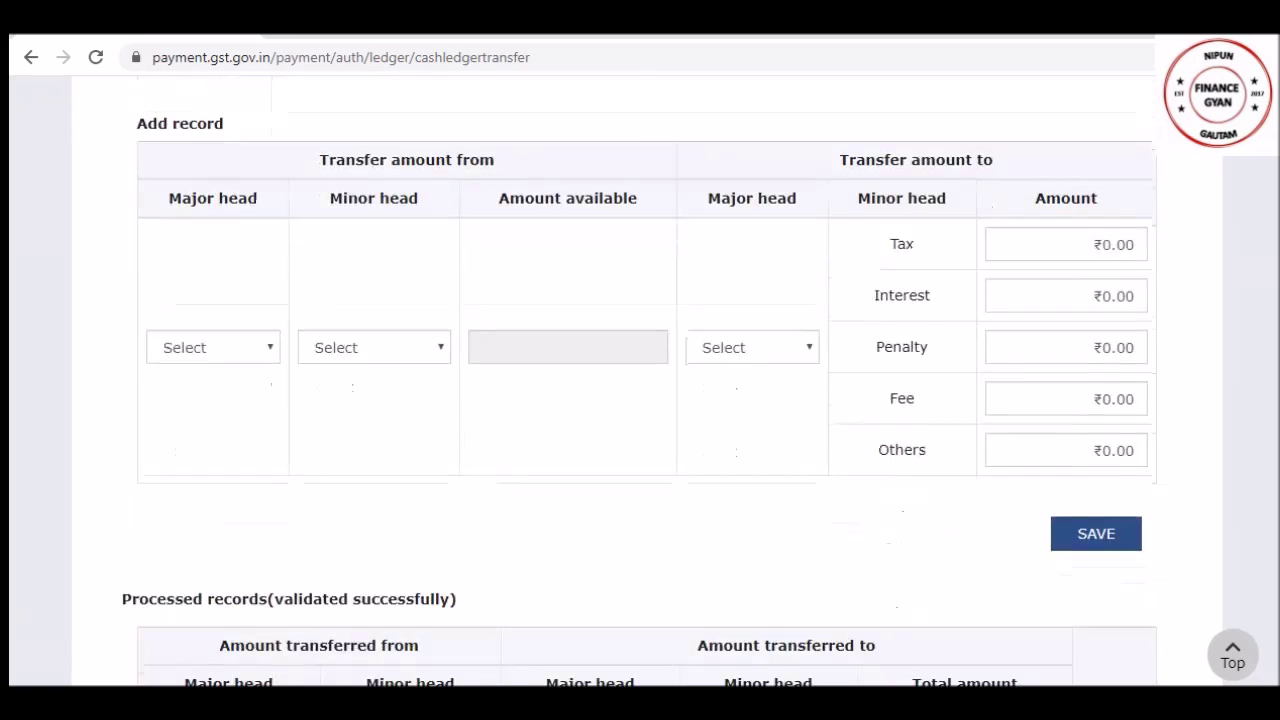
scroll(640, 380, "down", 3)
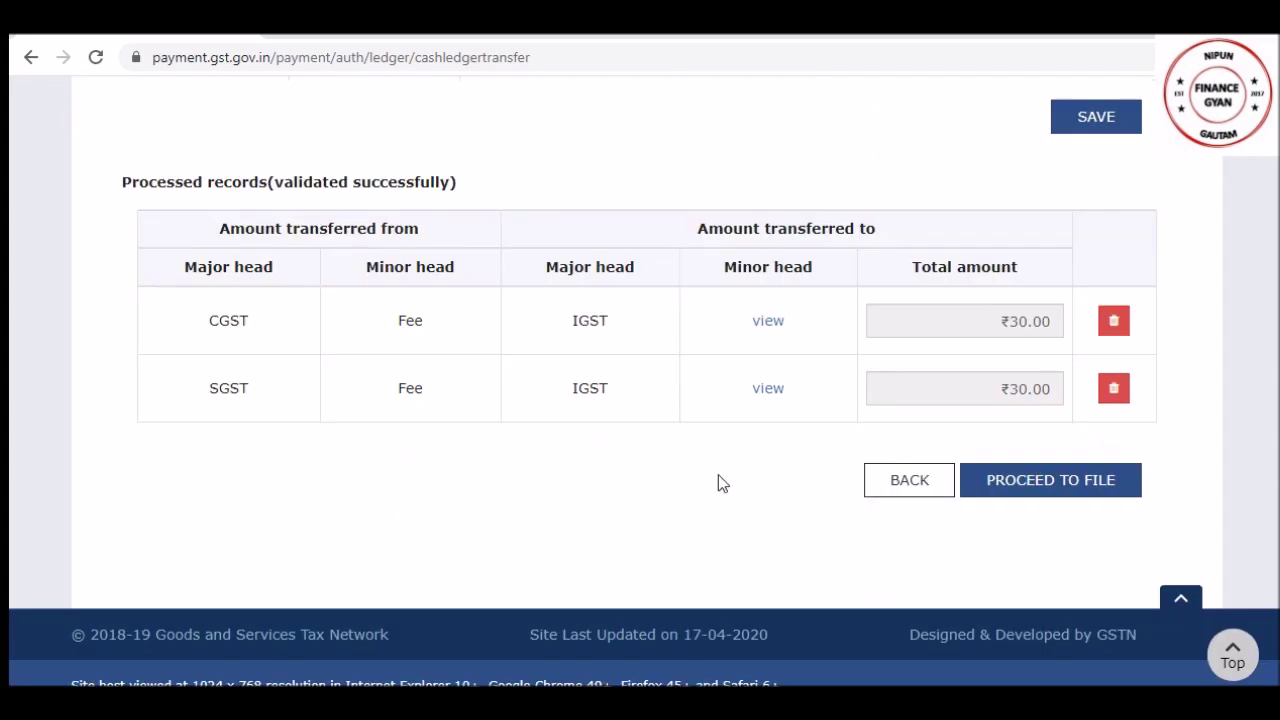
left_click(997, 480)
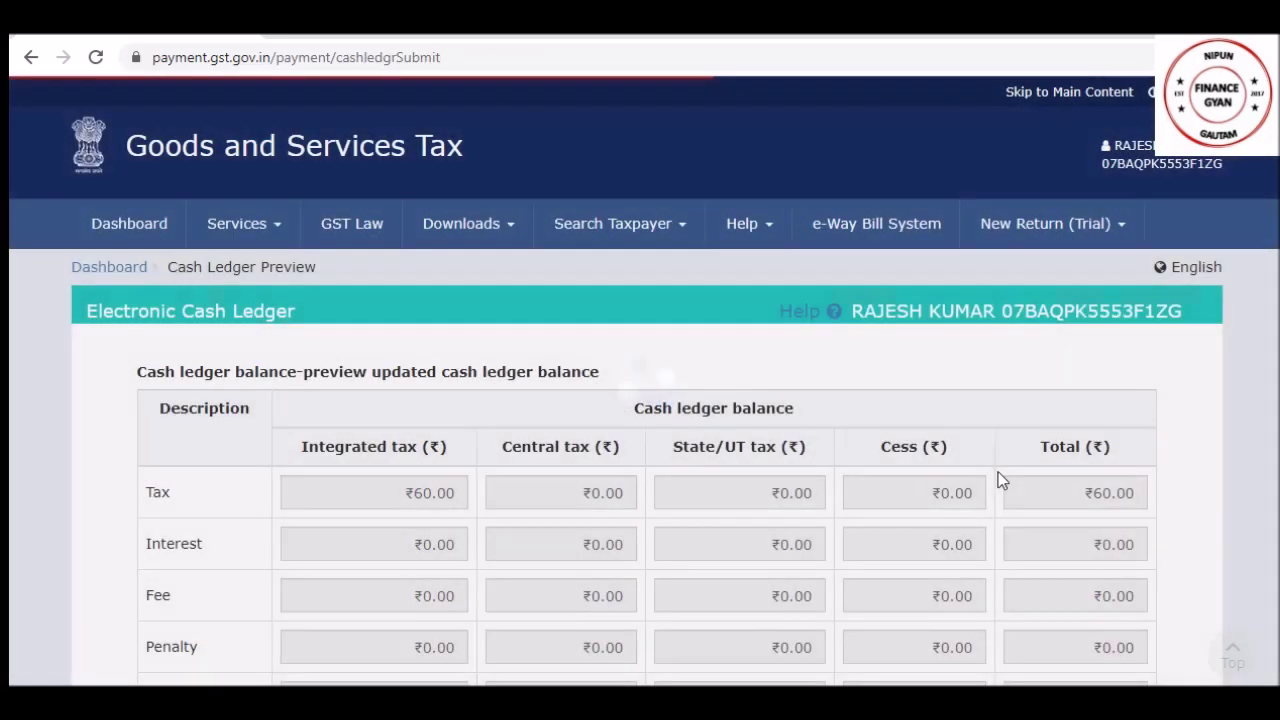
Review the ledger preview and transfer details, then accept the verification declaration and select the authorised signatory
scroll(644, 381, "down", 3)
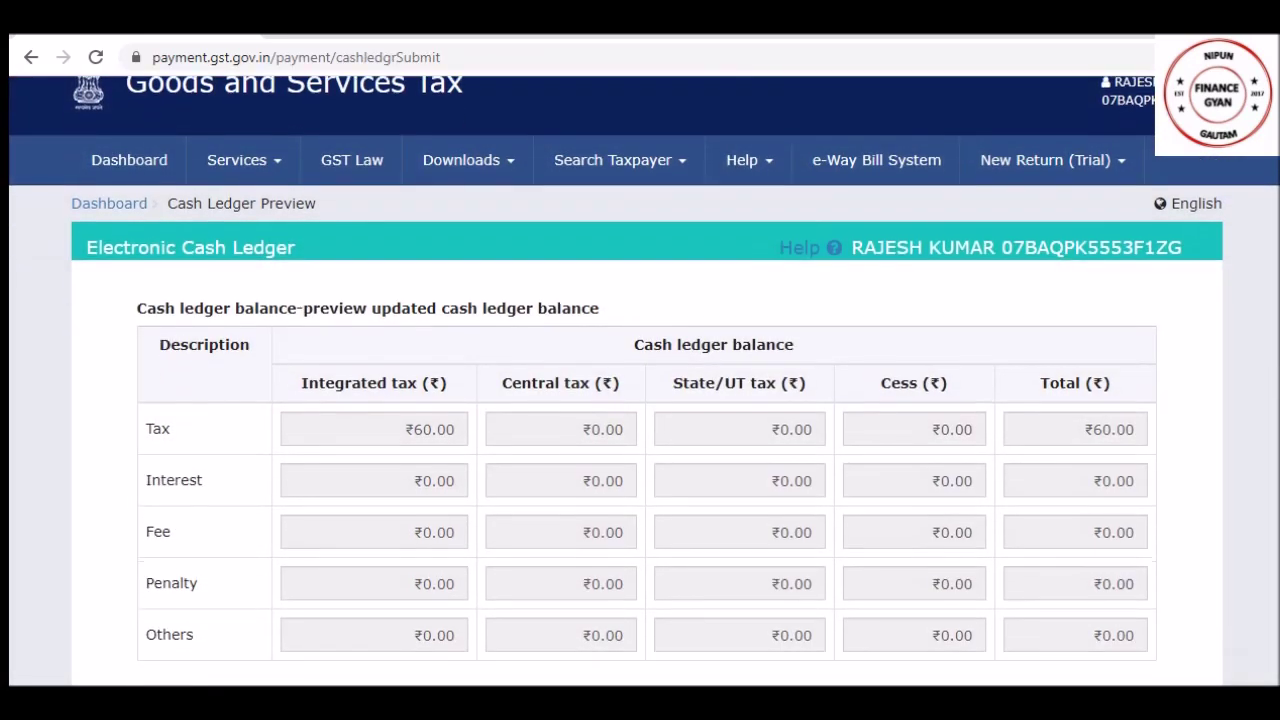
scroll(935, 417, "down", 1)
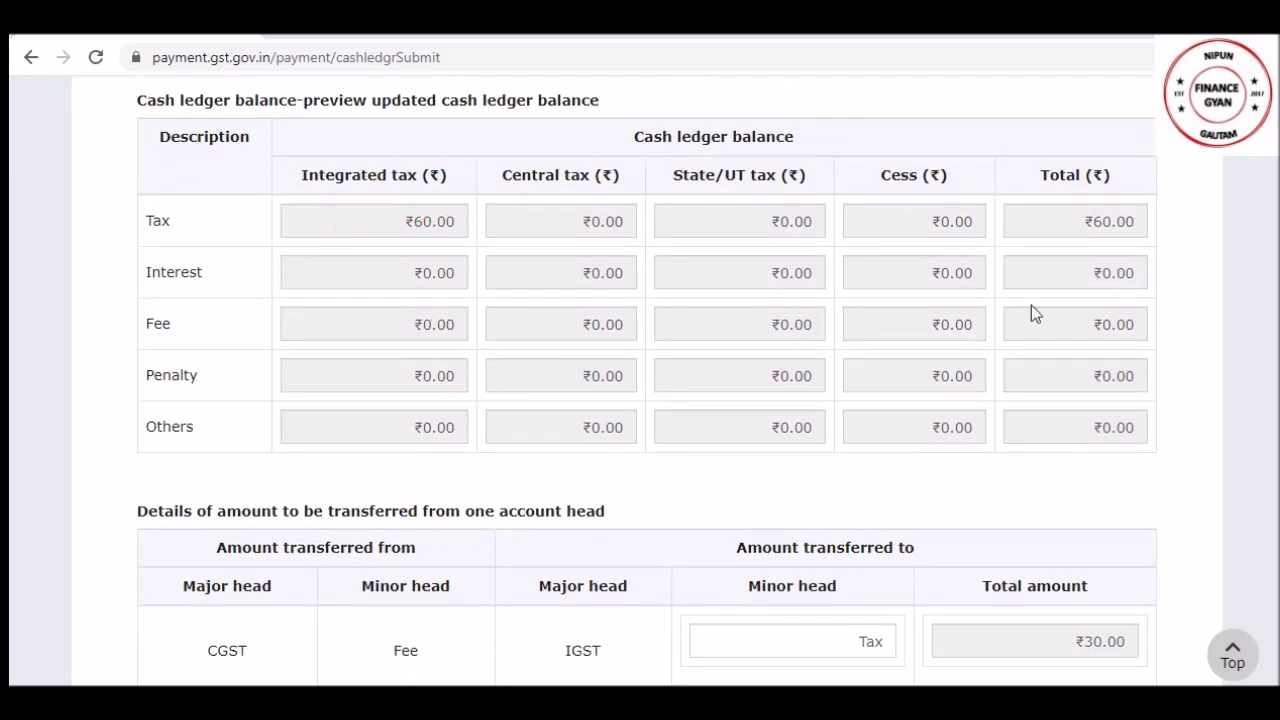
scroll(1034, 314, "down", 3)
scroll(449, 360, "down", 1)
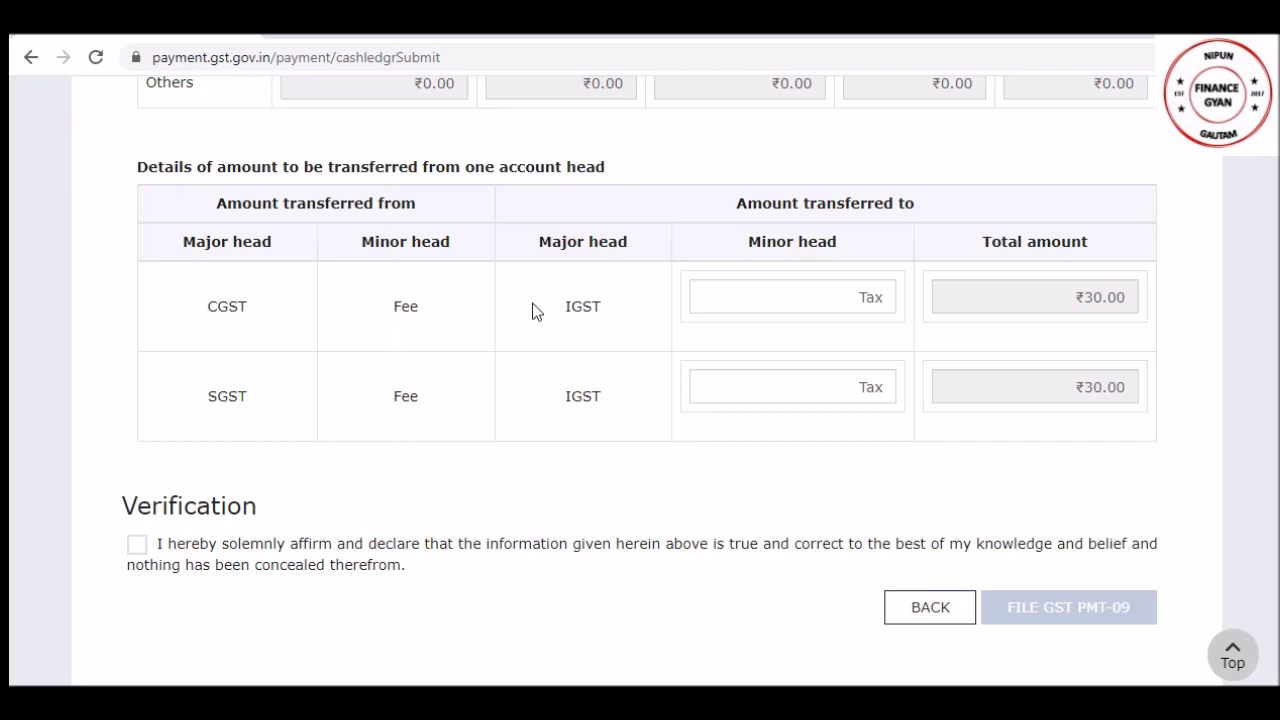
left_click(811, 387)
scroll(640, 380, "down", 1)
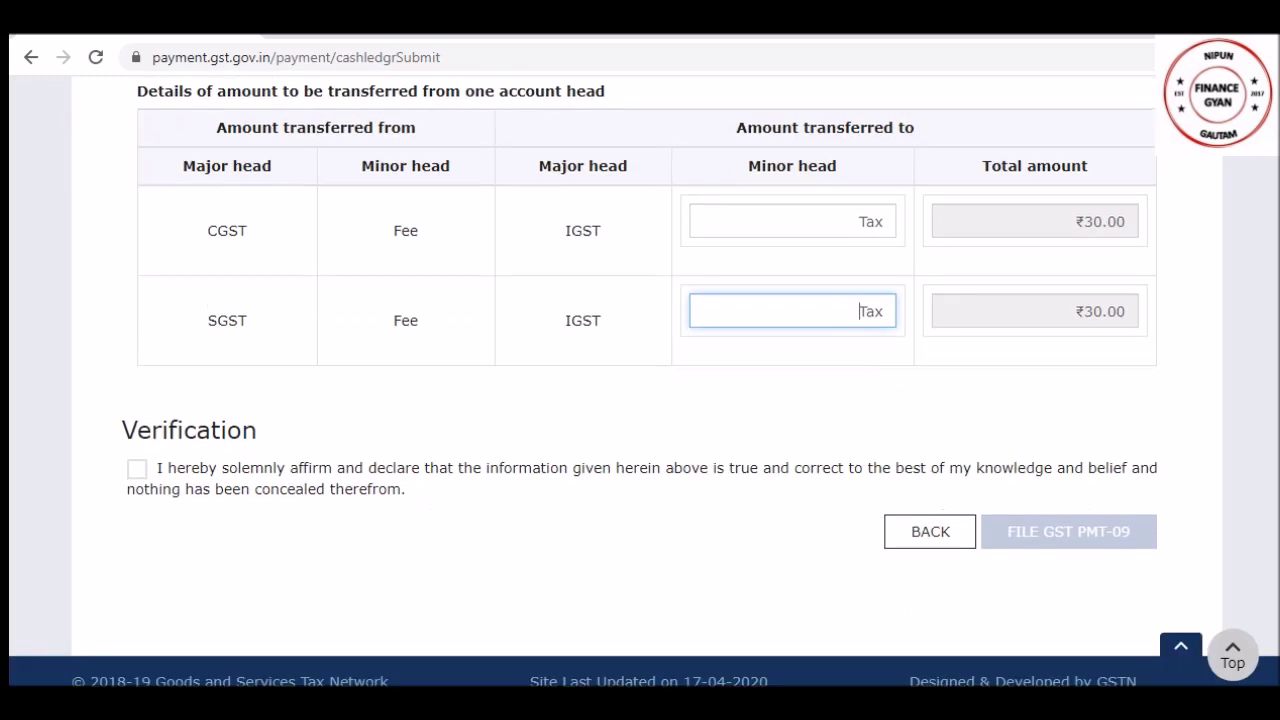
left_click(207, 477)
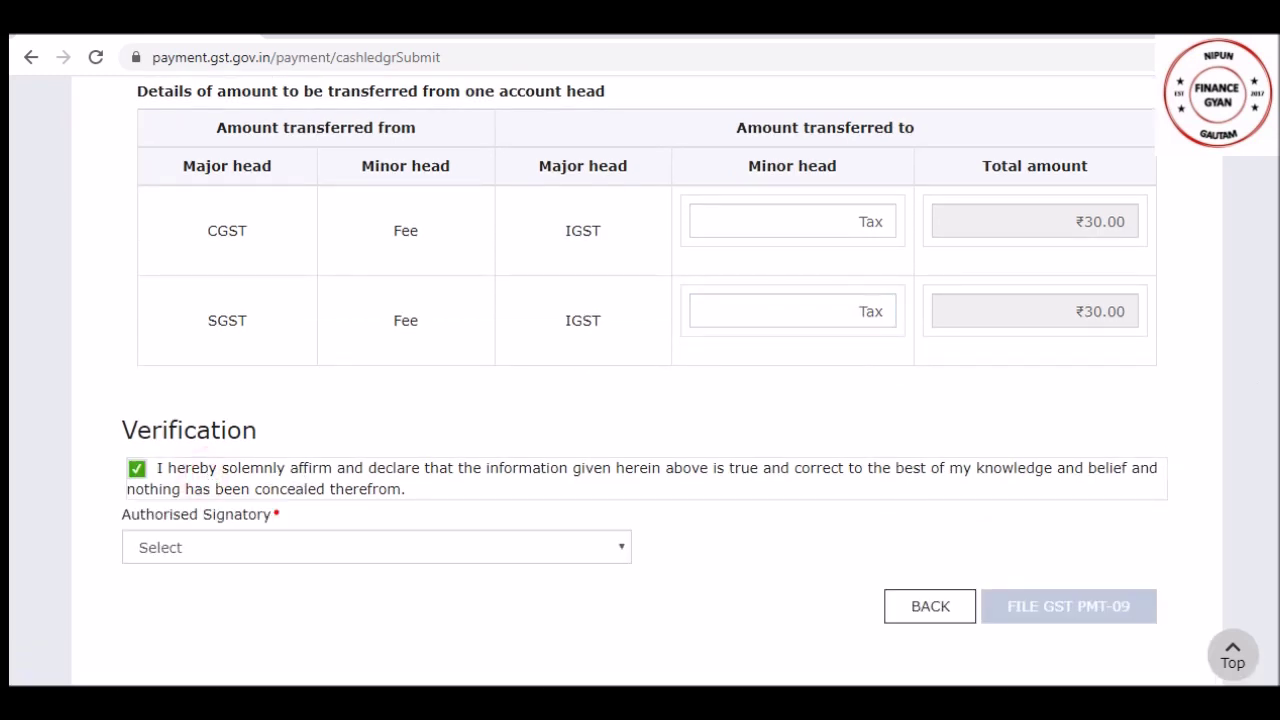
scroll(420, 457, "down", 2)
left_click(346, 408)
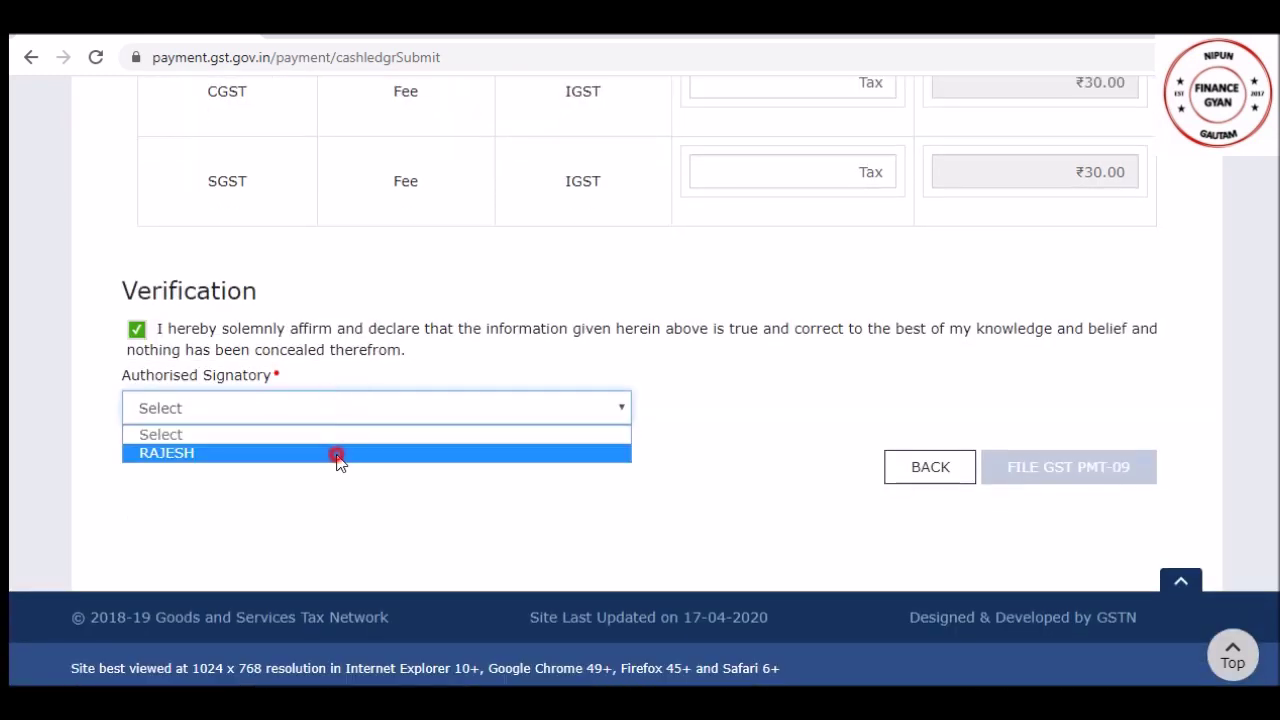
left_click(338, 455)
File GST PMT-09 with EVC, confirming the intended transfer of the amounts and agreeing to proceed with the filing
left_click(1064, 474)
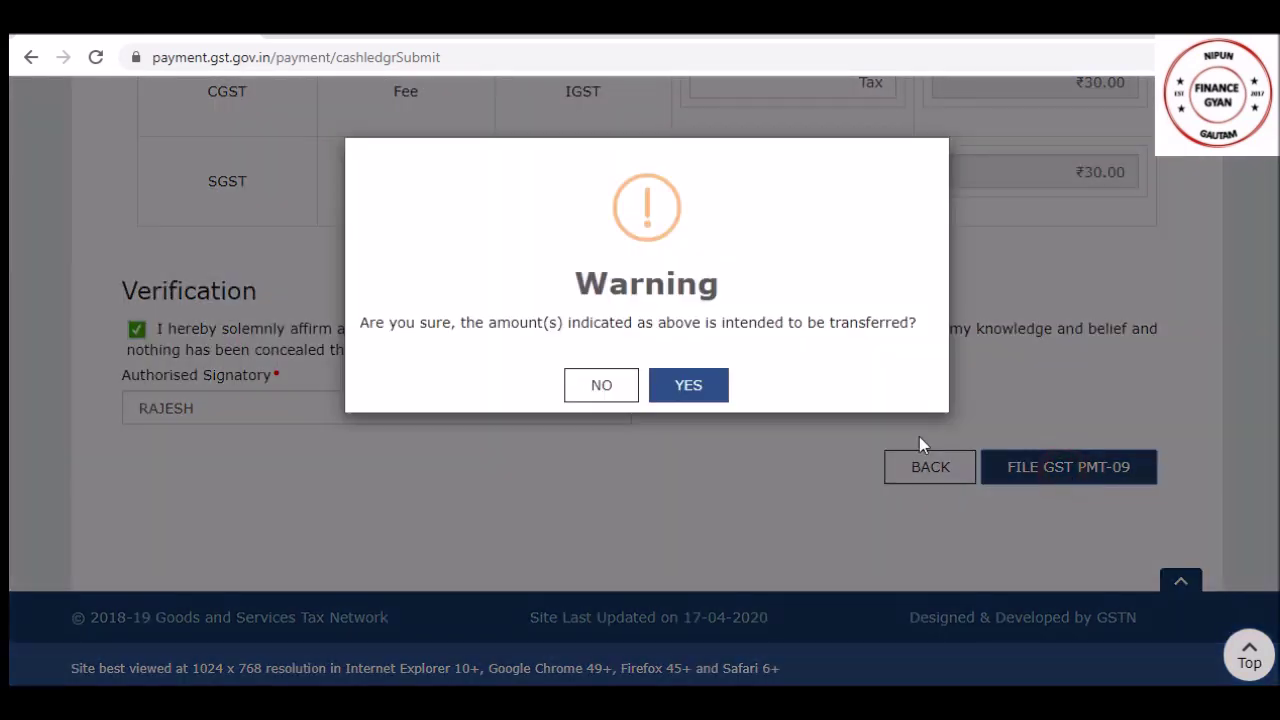
left_click(690, 390)
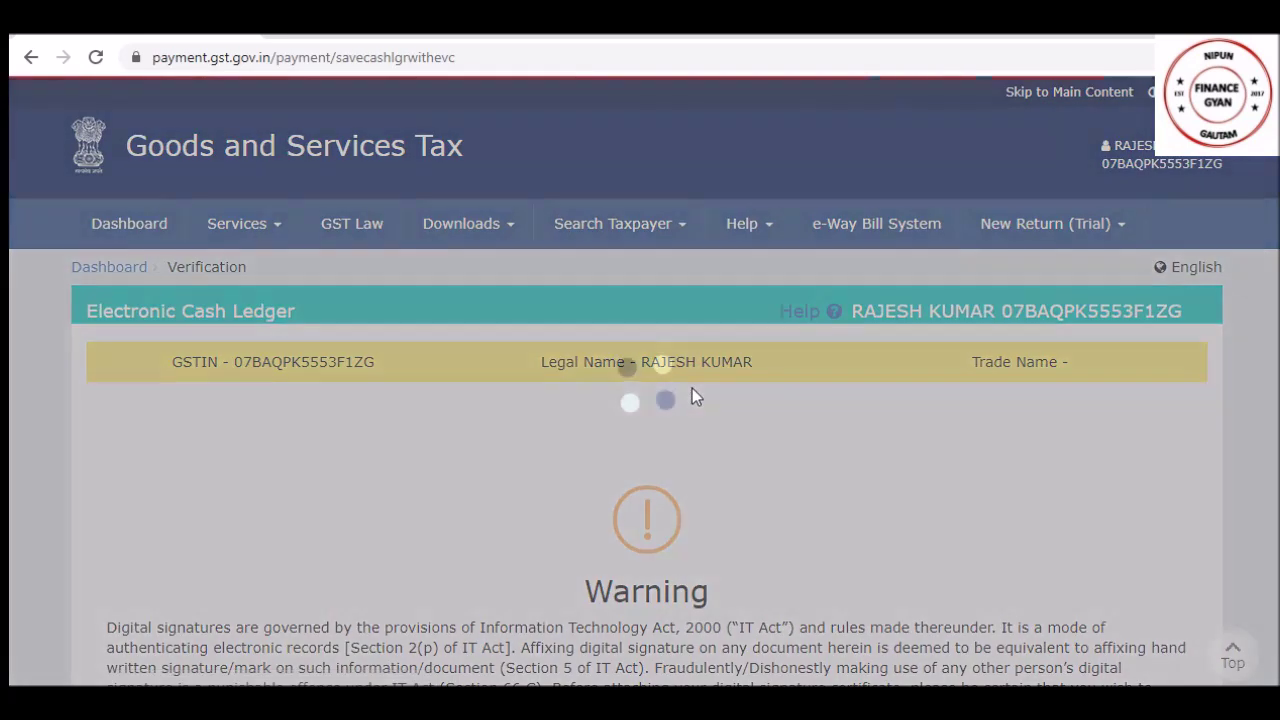
scroll(1003, 466, "down", 3)
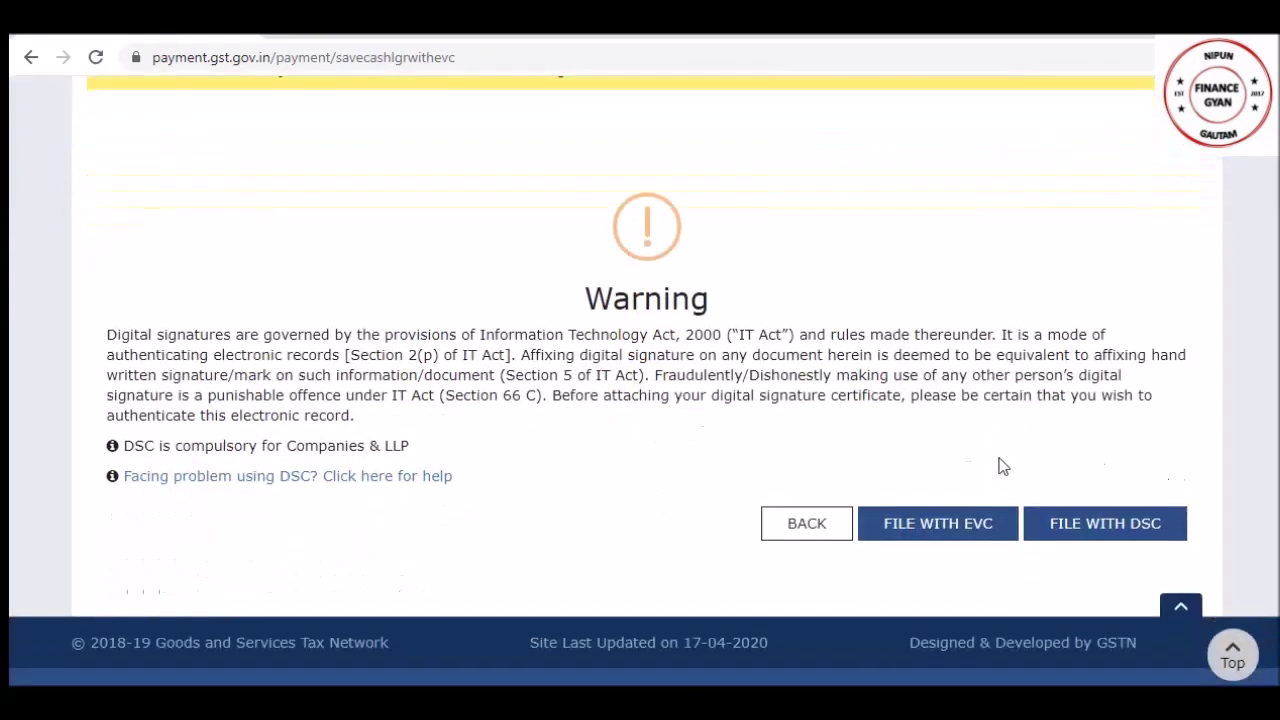
left_click(981, 532)
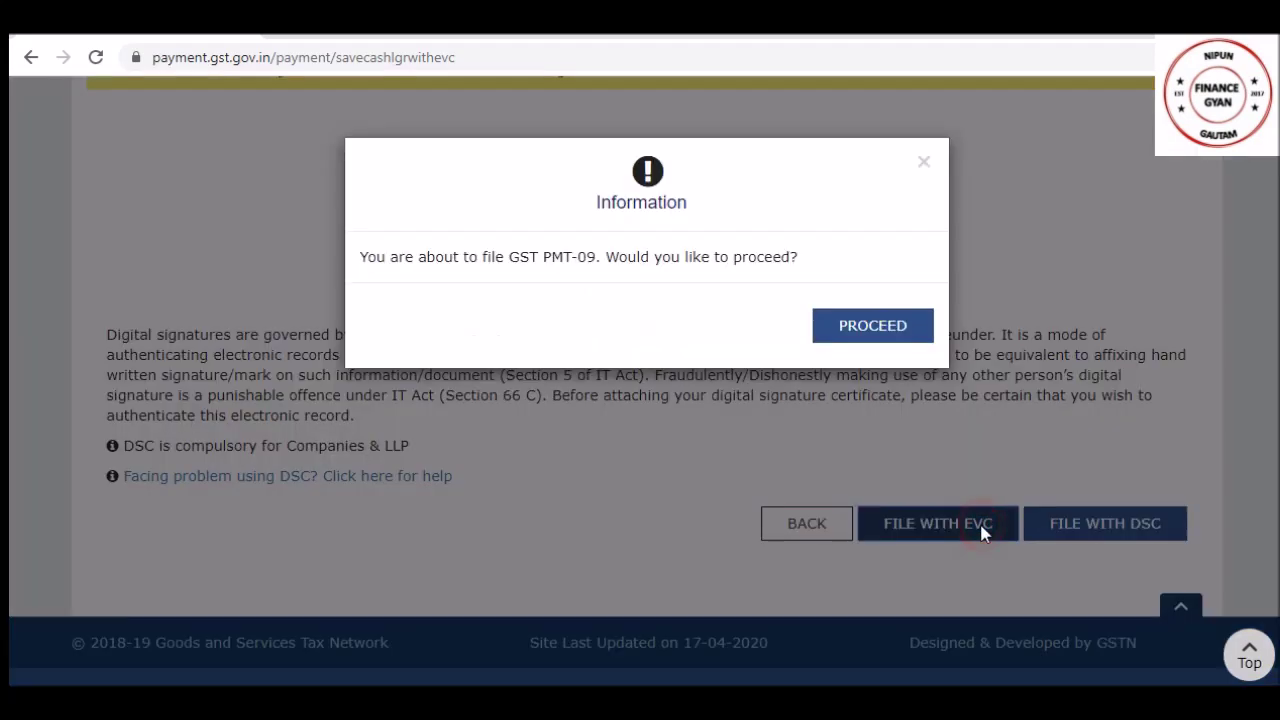
left_click(897, 337)
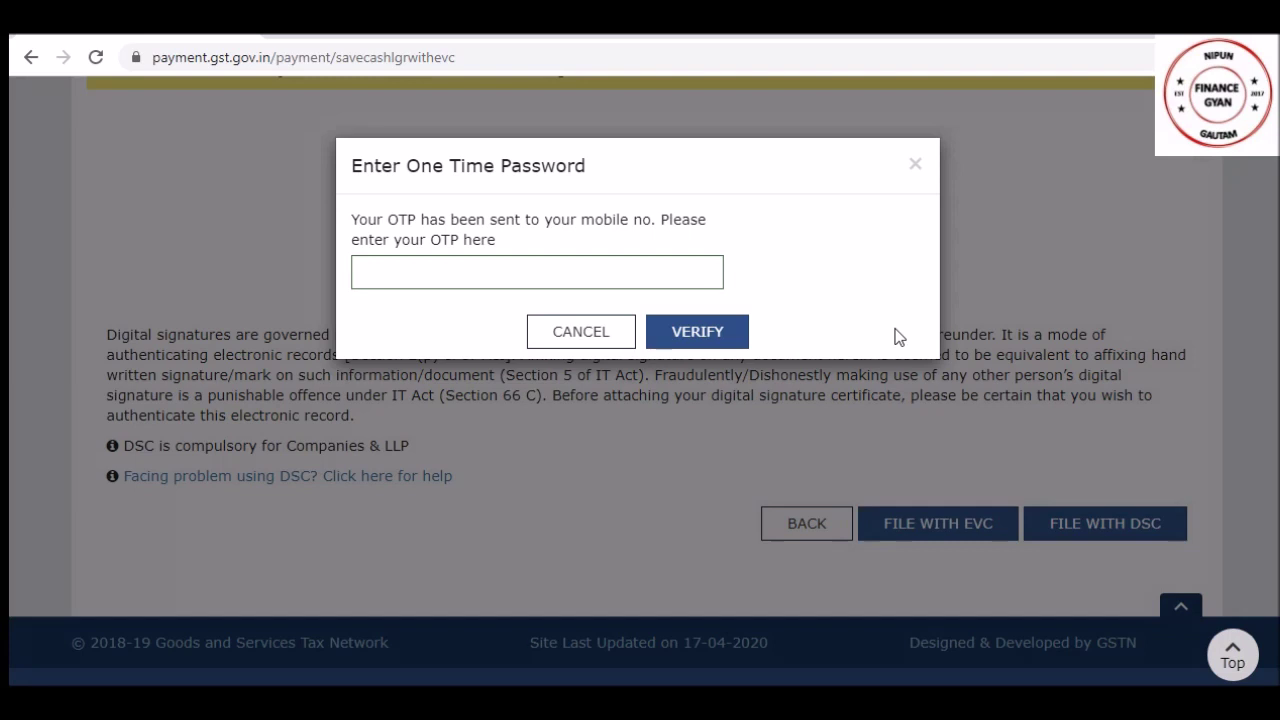
Verify the filing with the one-time password, and dismiss the browser's offer to save it and the filing confirmation
left_click(576, 280)
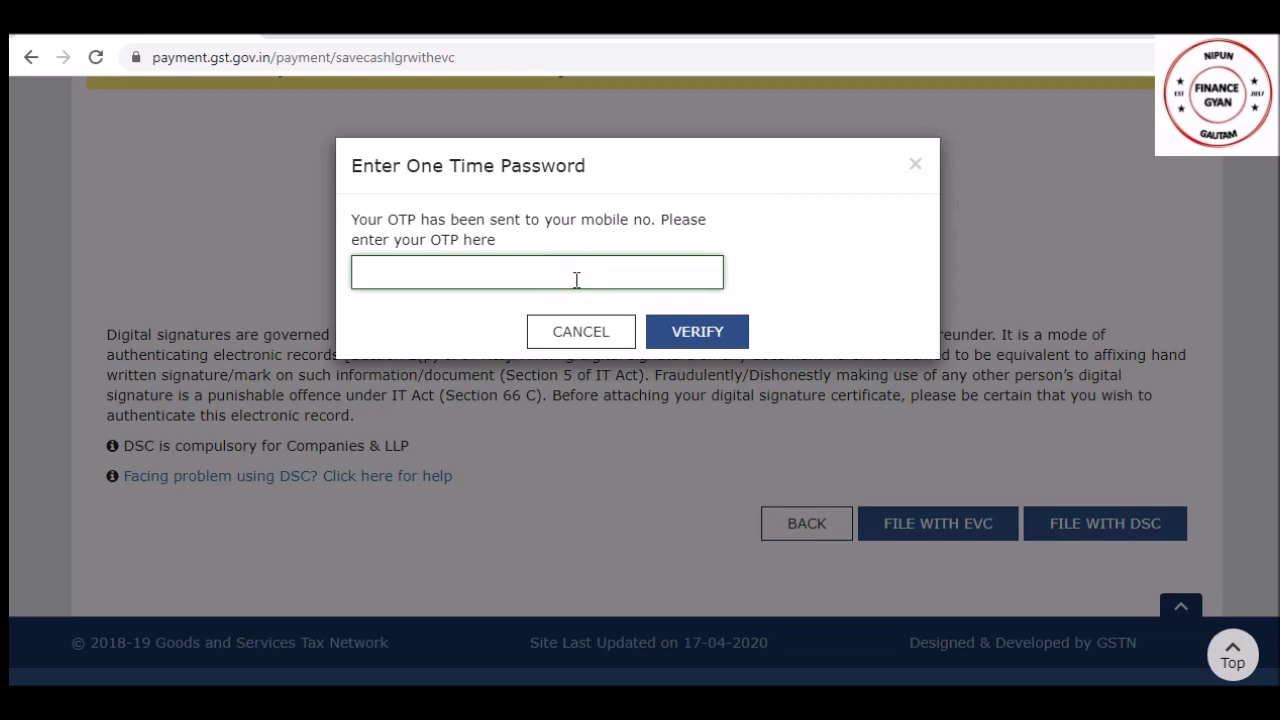
type("••••••")
left_click(670, 331)
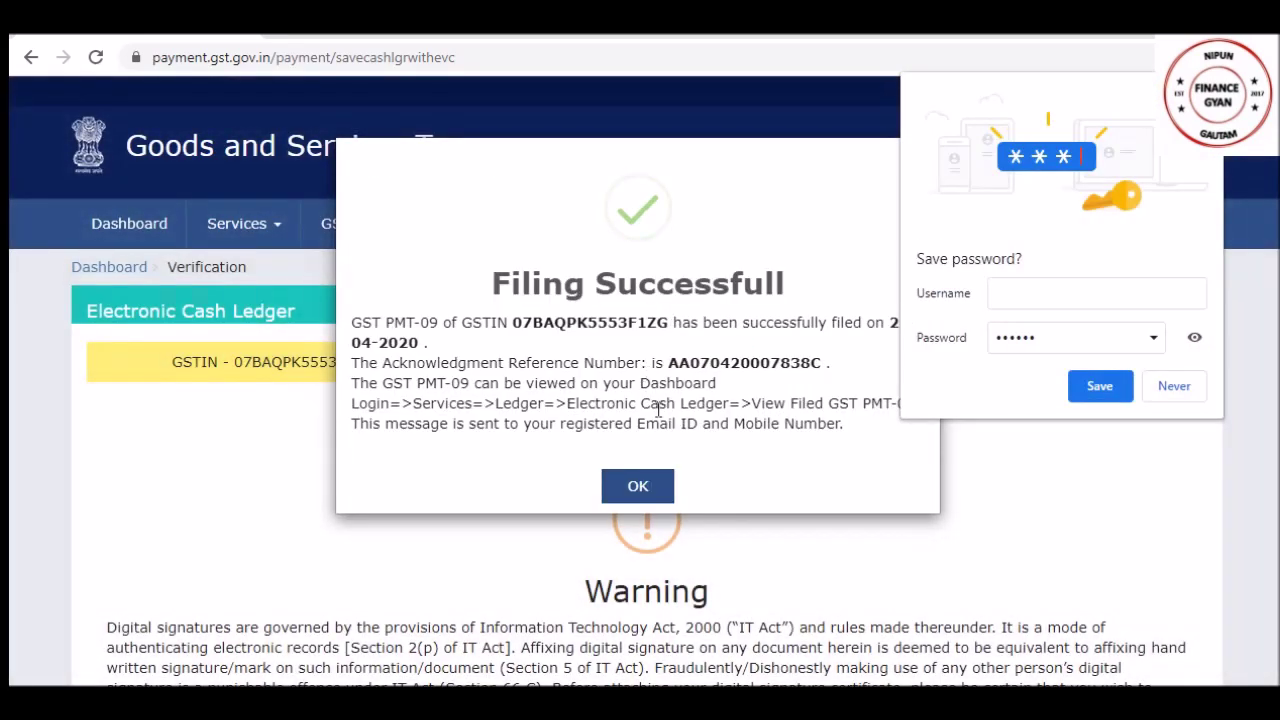
left_click(1174, 386)
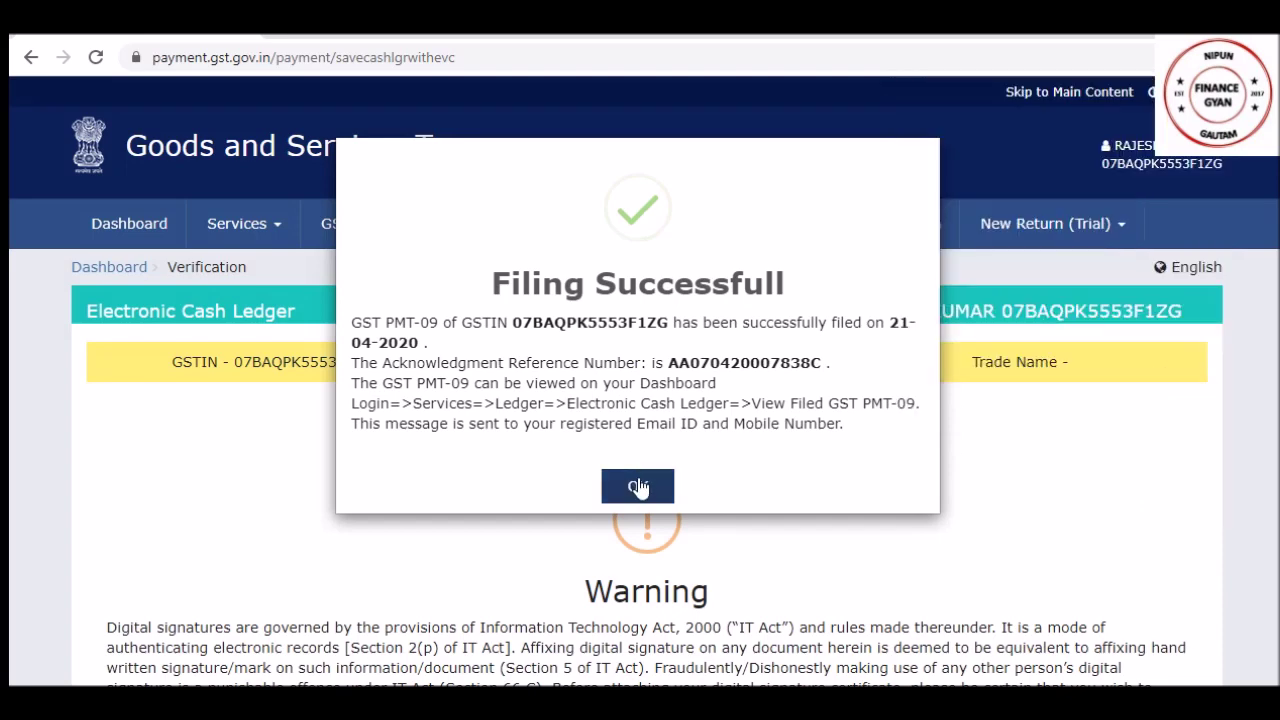
left_click(638, 487)
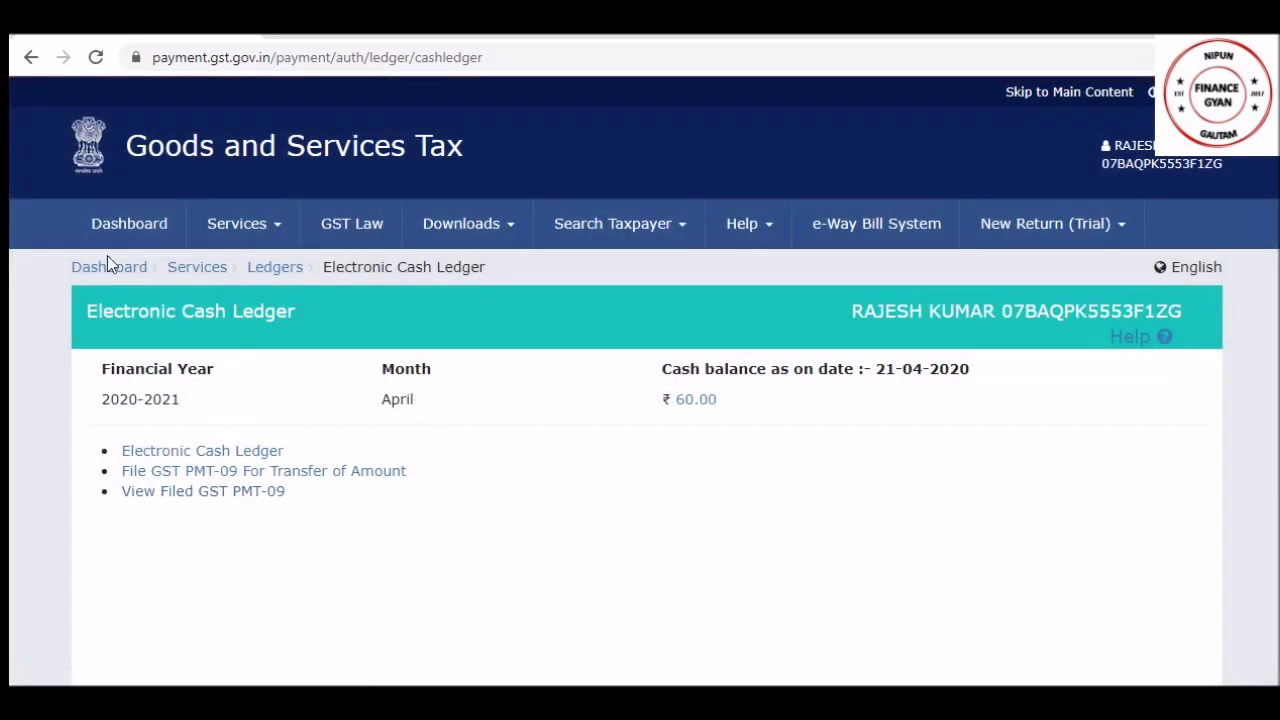
Return from the Electronic Cash Ledger page to the GST portal dashboard
left_click(135, 228)
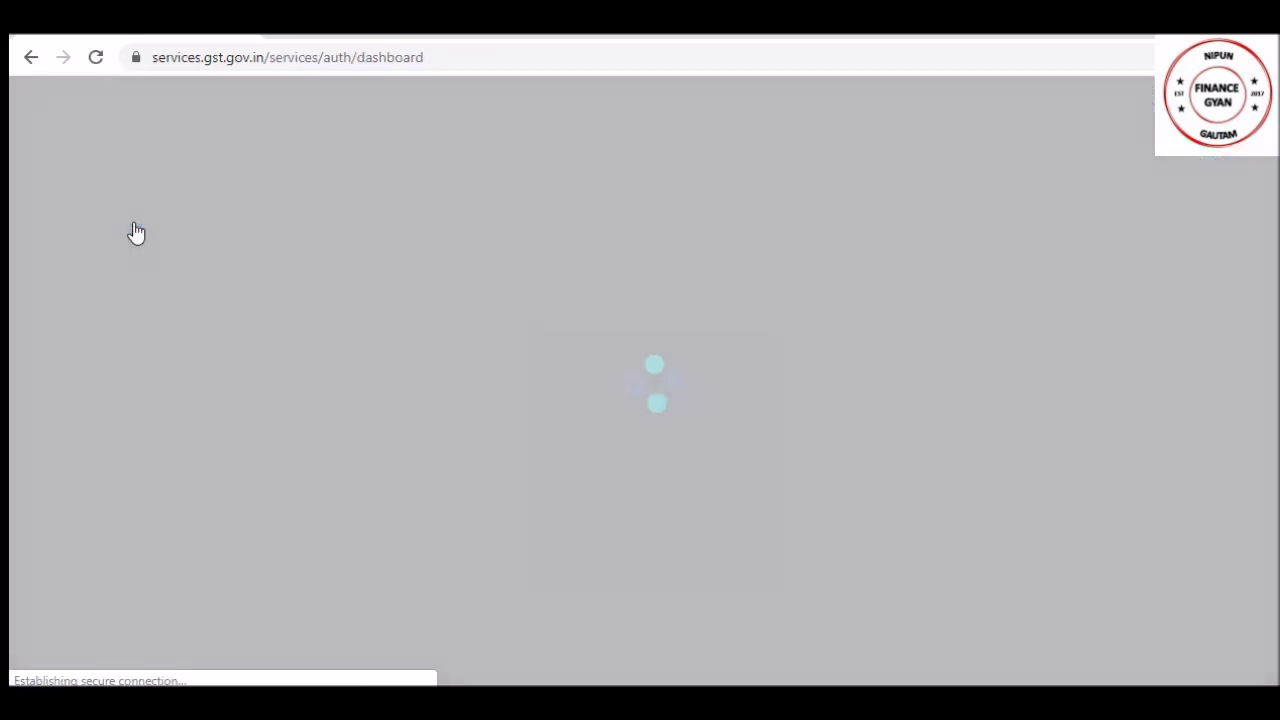